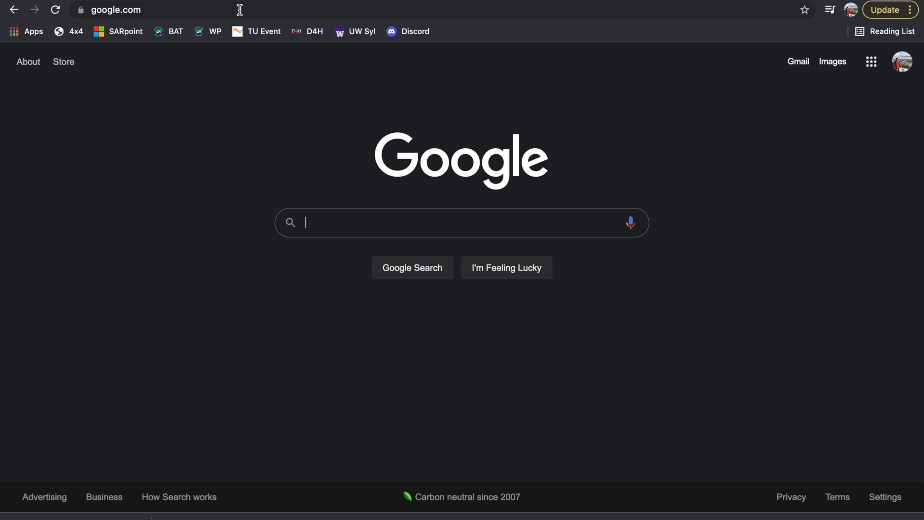
Search the web for "wdfw fish passage map", open the WDFW Fish Passage map site and accept its conditions of use
left_click(240, 9)
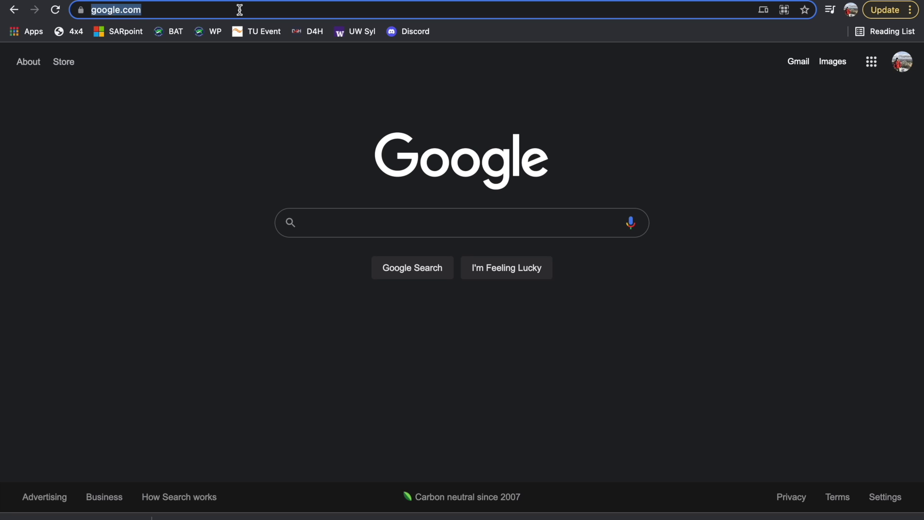
type("wd")
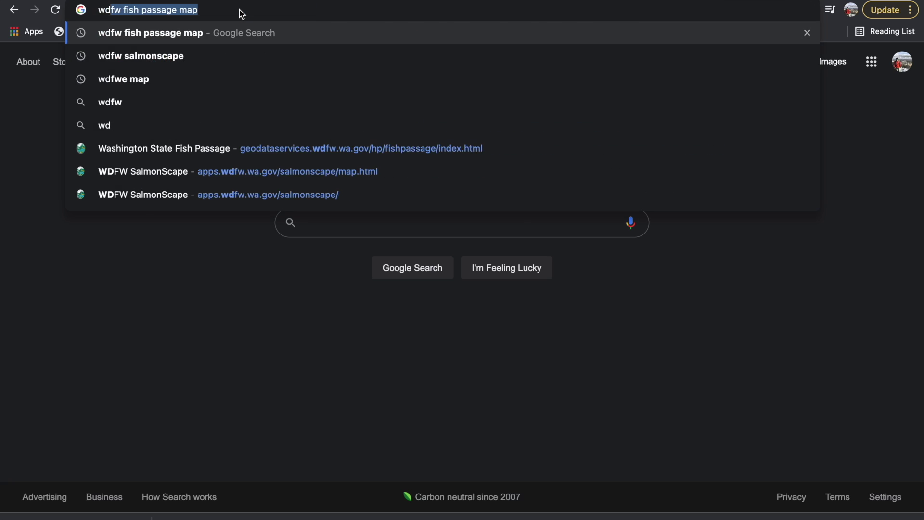
type("fw fish passage map")
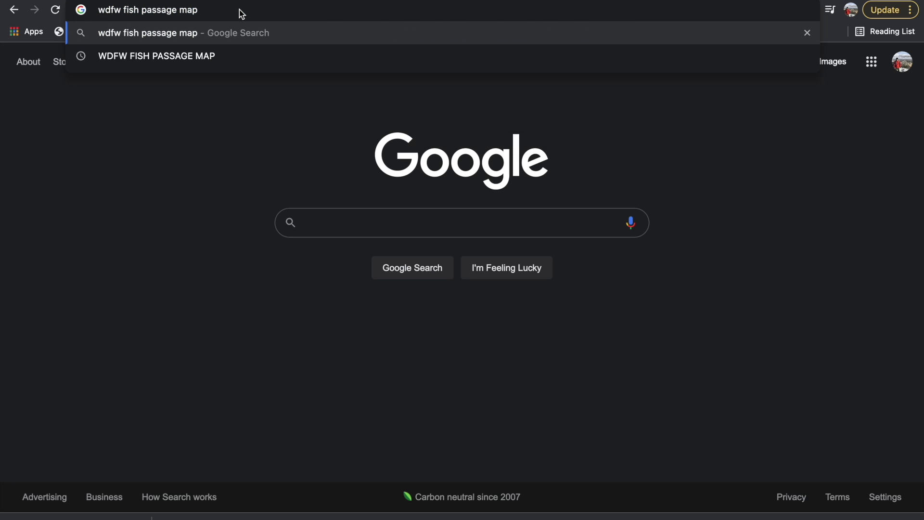
key("Return")
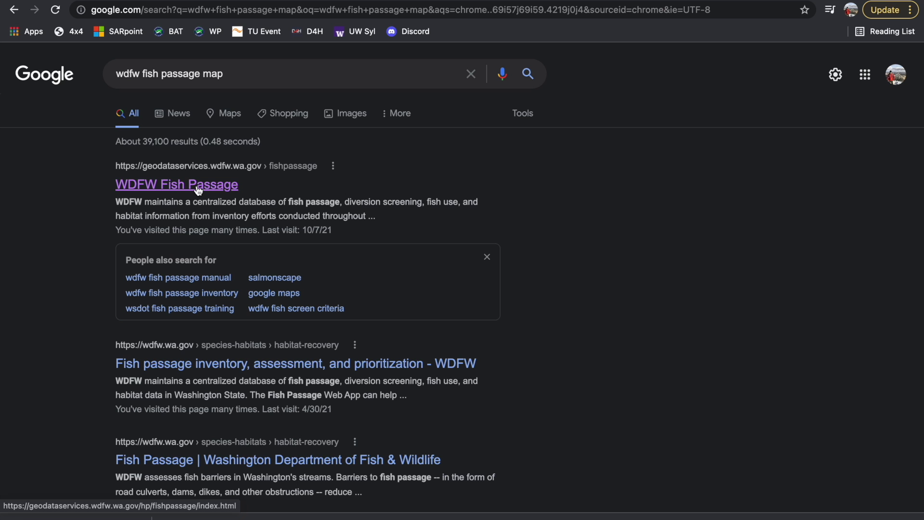
left_click(177, 188)
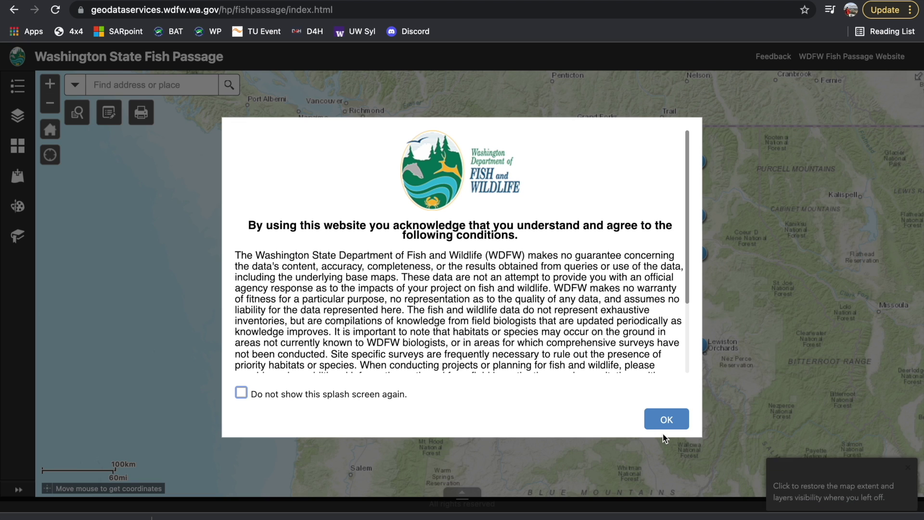
left_click(665, 419)
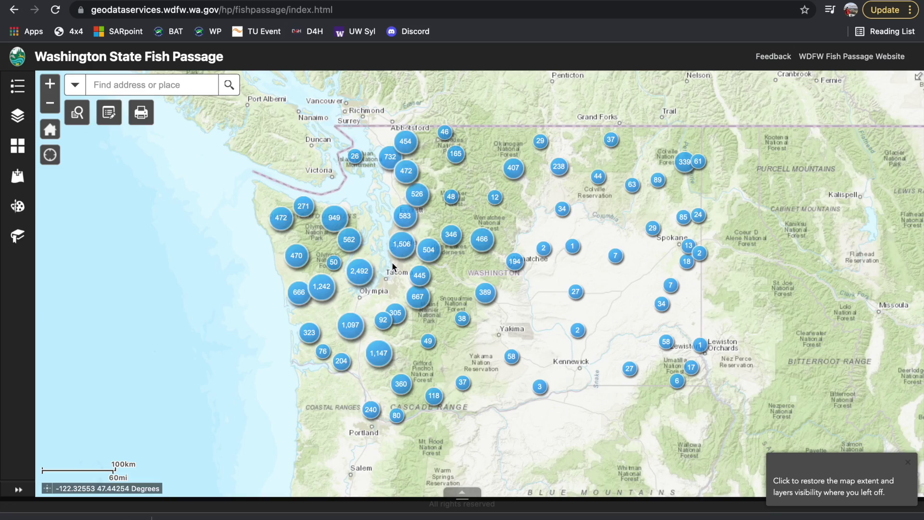
Bring the North Bend area along the Mountains to Sound Greenway into close view on the fish passage map
scroll(392, 262, "up", 2)
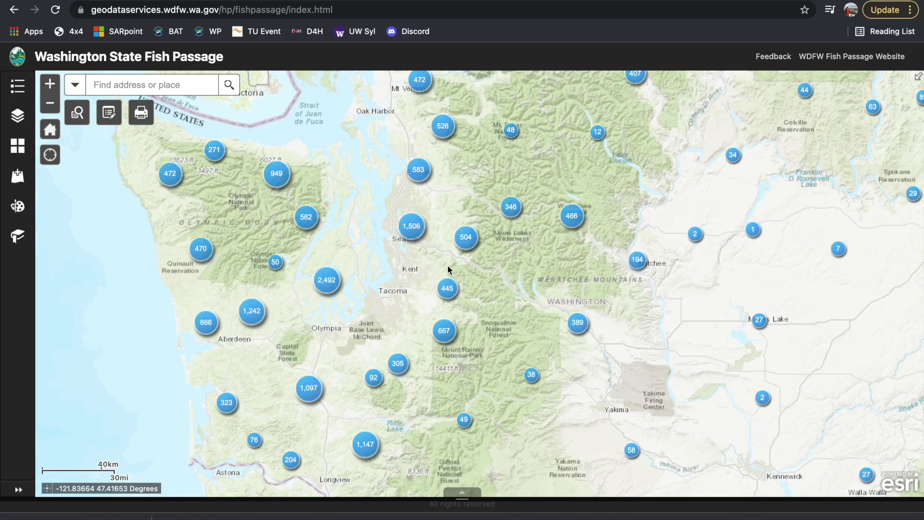
scroll(447, 265, "up", 1)
double_click(469, 256)
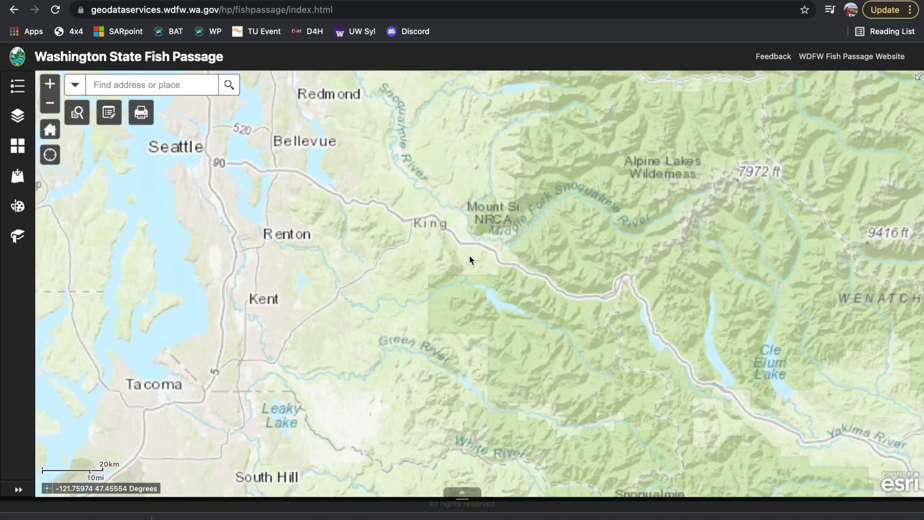
double_click(396, 218)
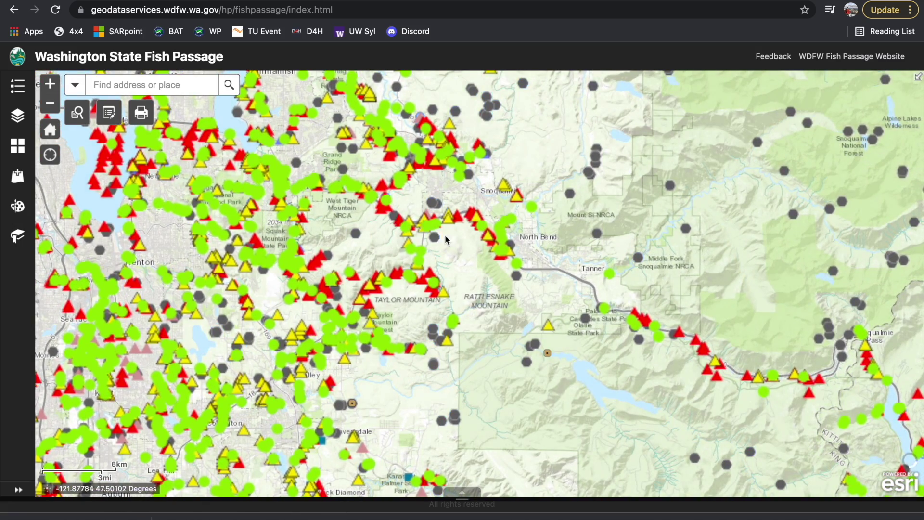
double_click(543, 250)
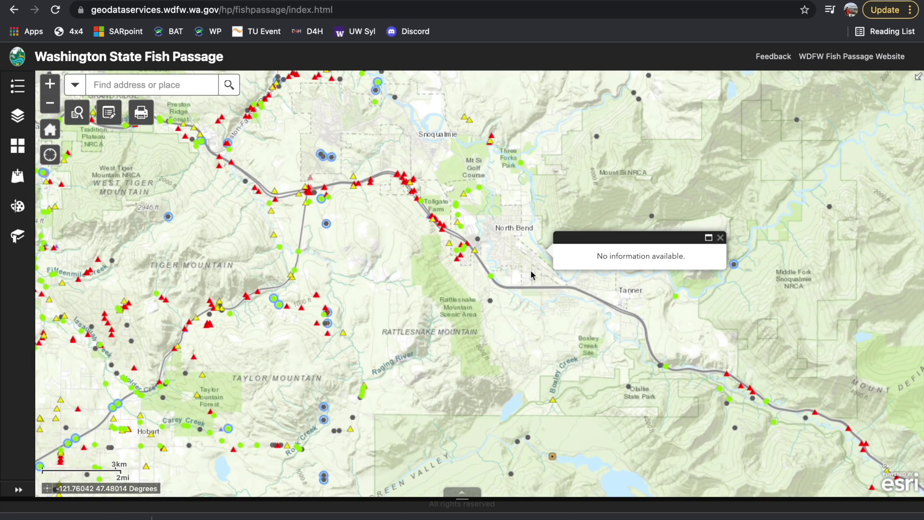
double_click(526, 270)
left_click_drag(583, 245, 551, 313)
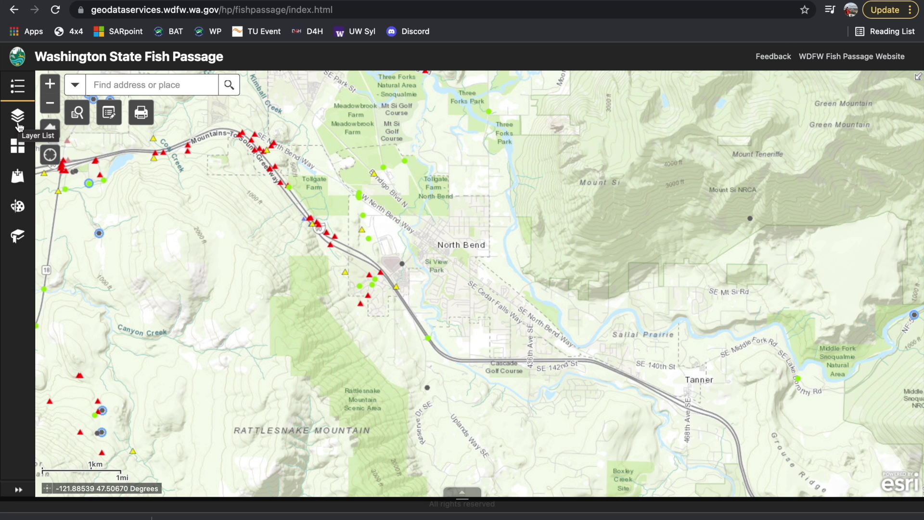
Turn on the Fish Distribution layer in the layer list and expand it and its SWIFD sublayer to show the legend
left_click(17, 126)
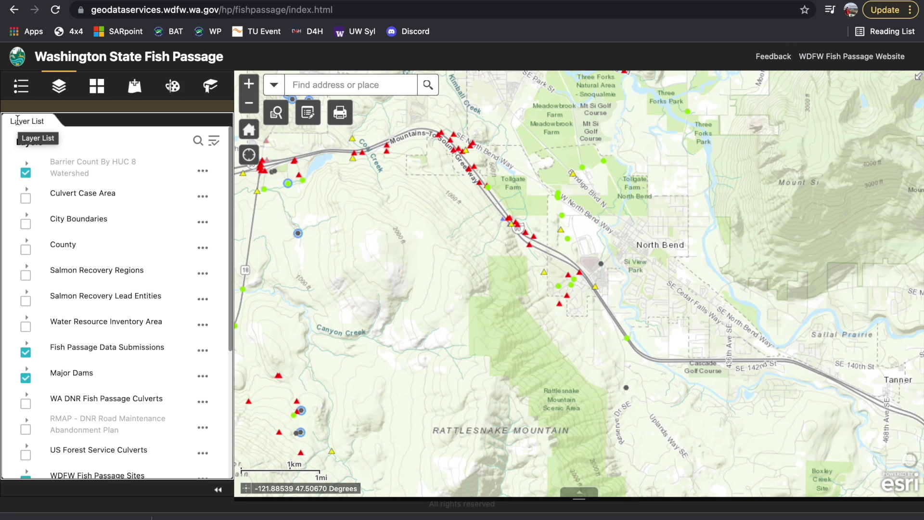
scroll(66, 304, "down", 3)
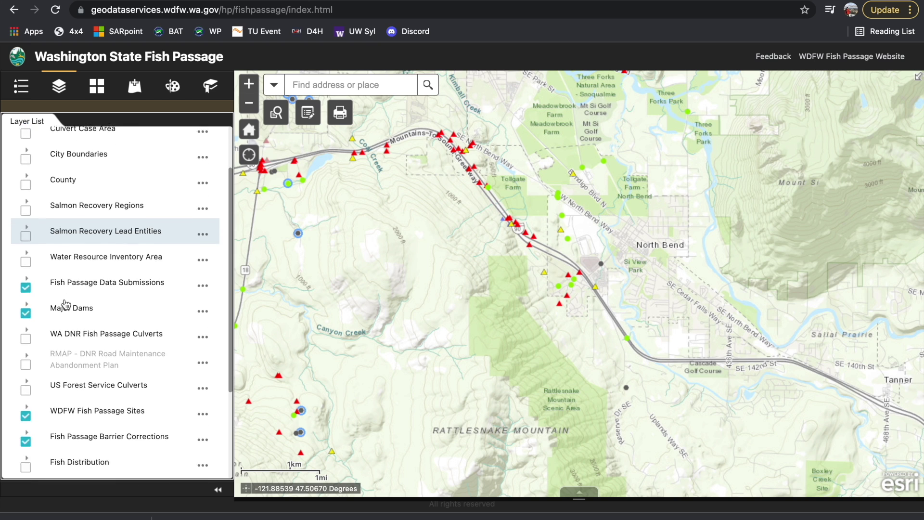
scroll(66, 303, "down", 2)
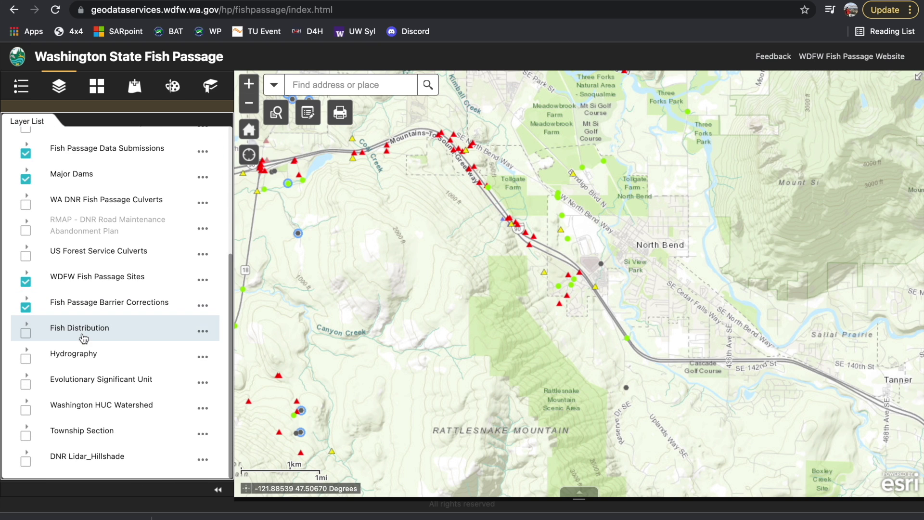
left_click(27, 333)
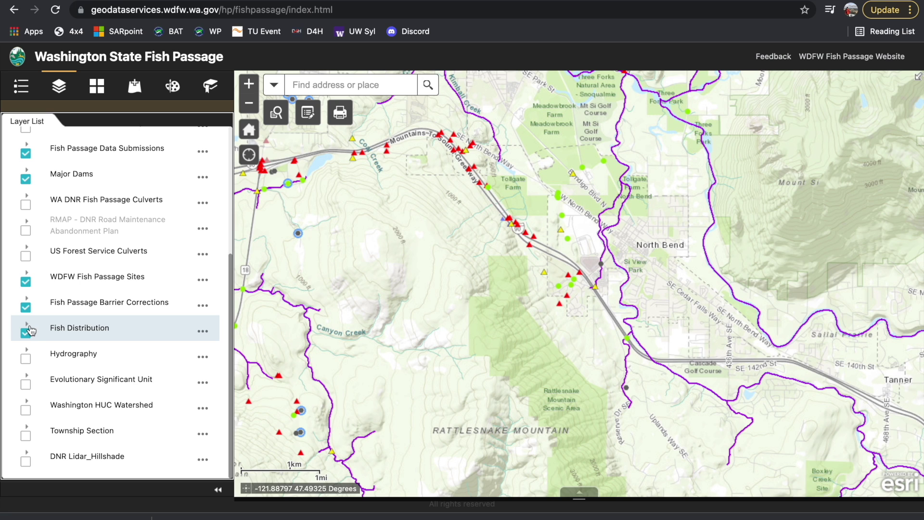
left_click(27, 326)
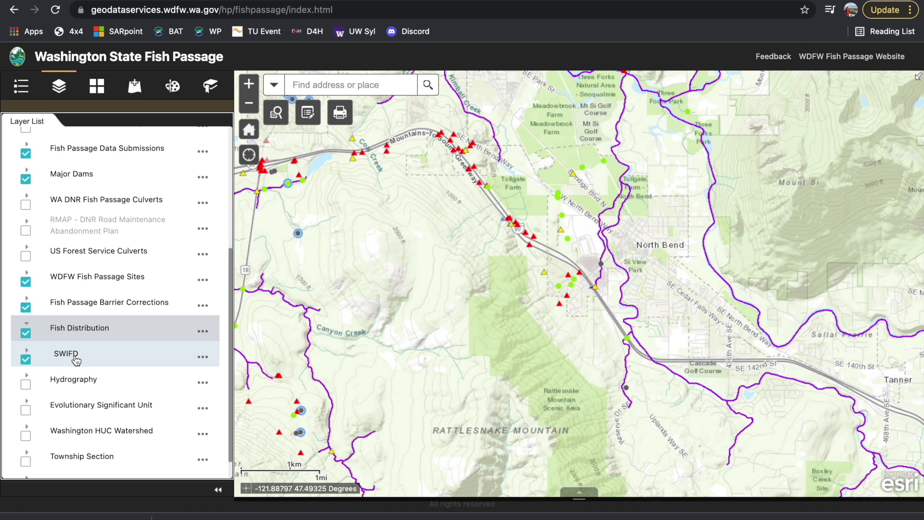
left_click(26, 350)
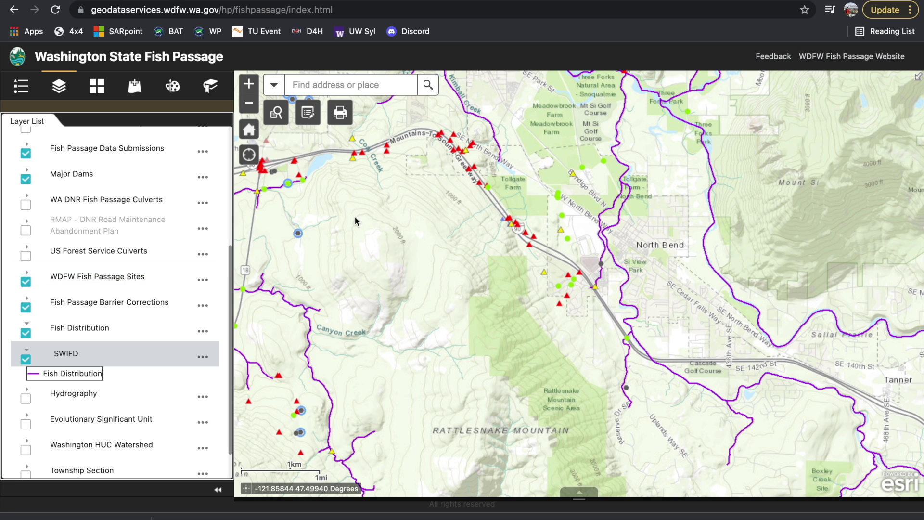
Examine where the fish distribution line ends on the stream beside Cedar Falls Rd SE, near SE 160th St
left_click(766, 347)
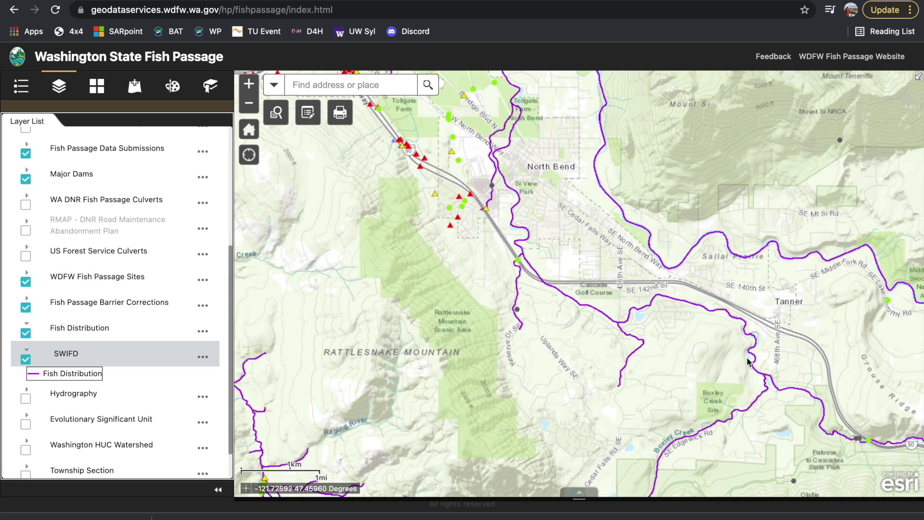
double_click(667, 366)
double_click(598, 388)
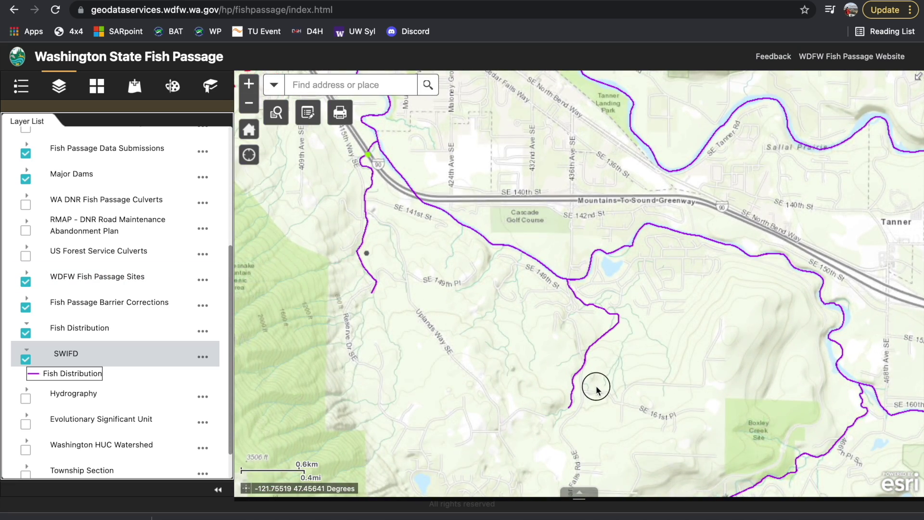
left_click(577, 417)
double_click(584, 354)
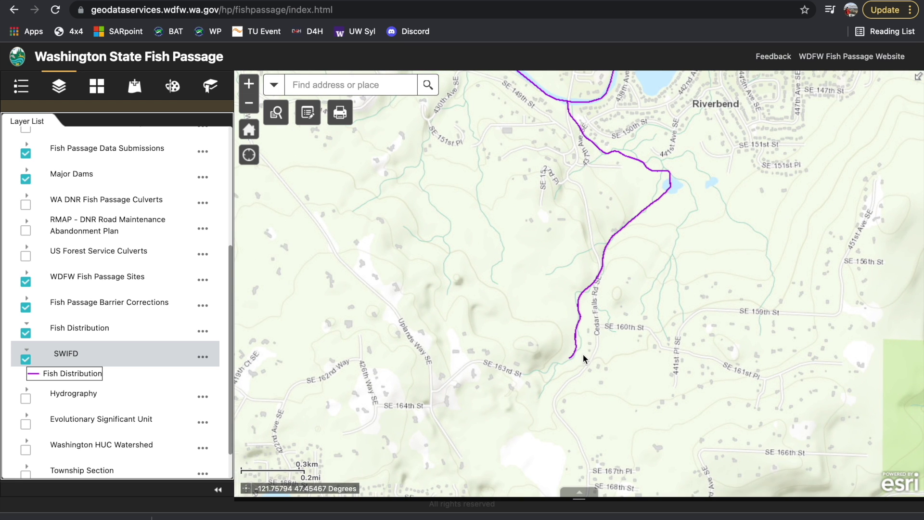
double_click(563, 361)
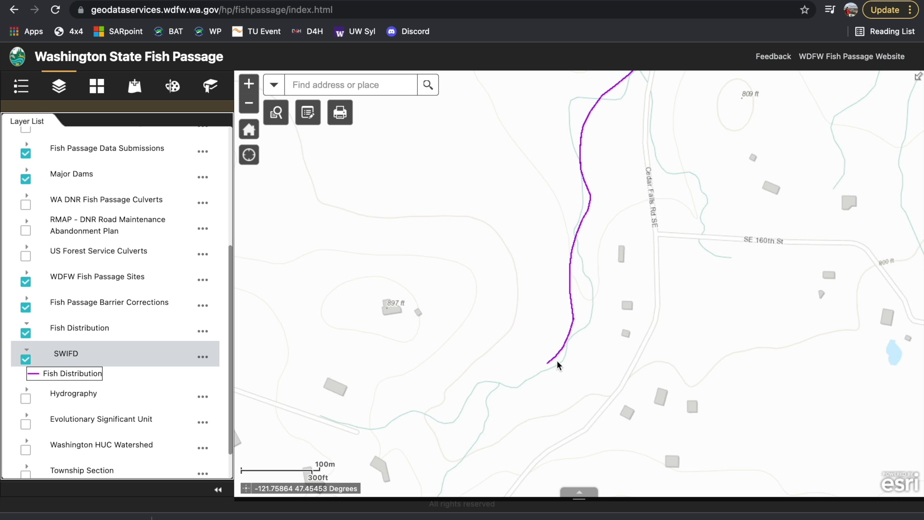
Inspect the fish distribution record at the green site where the stream crosses I-90 south of North Bend, and close the record
left_click(248, 103)
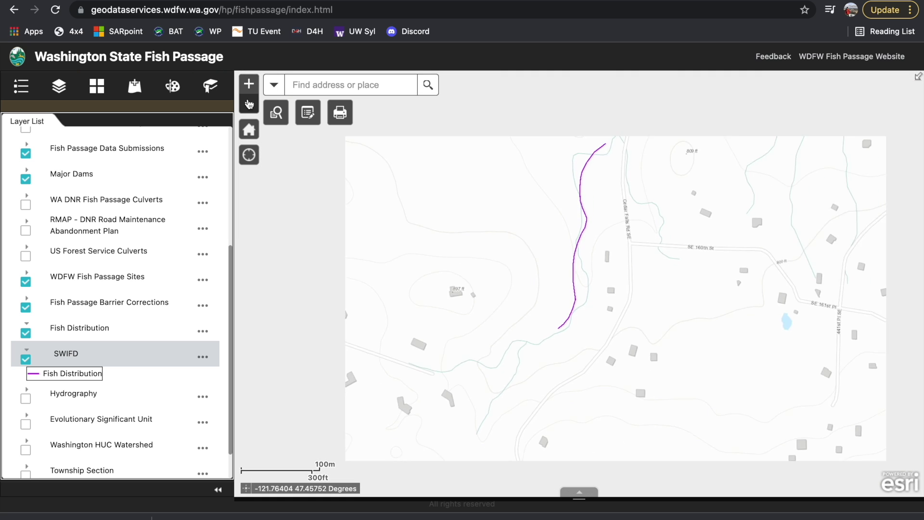
left_click(249, 103)
left_click(249, 103)
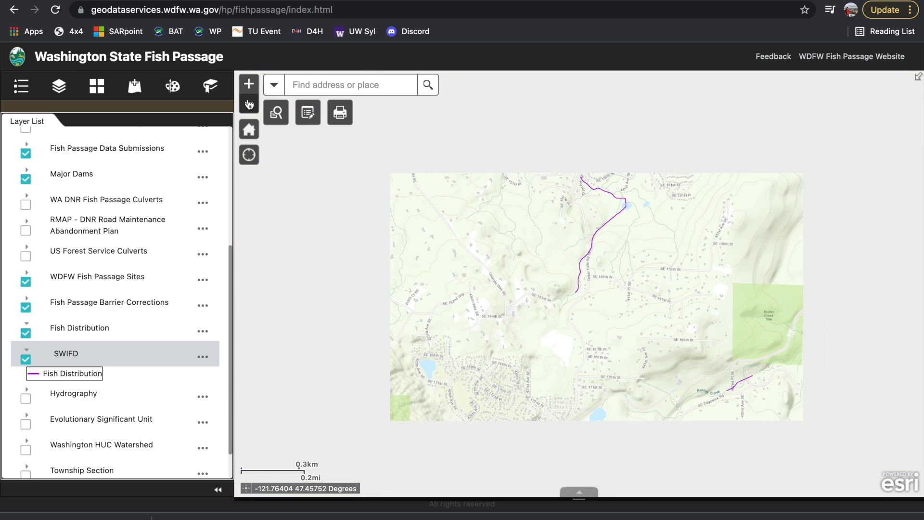
left_click(249, 103)
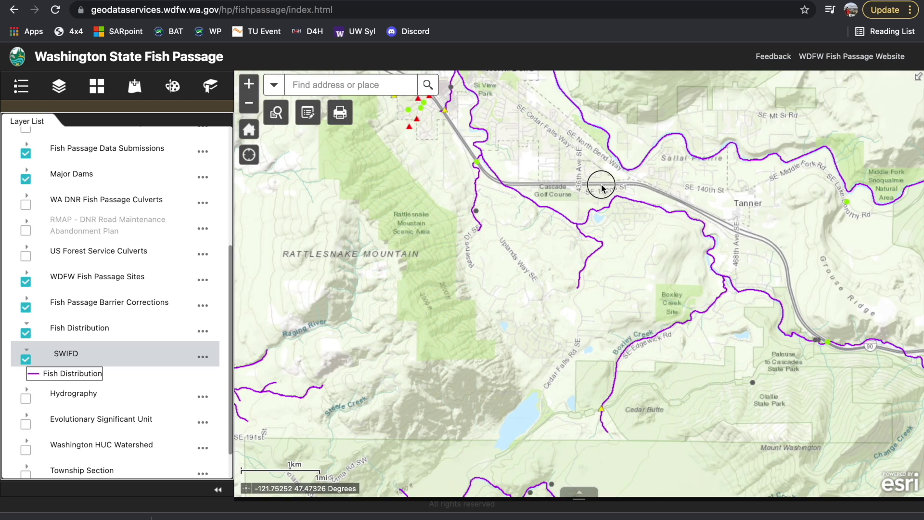
left_click_drag(602, 188, 667, 306)
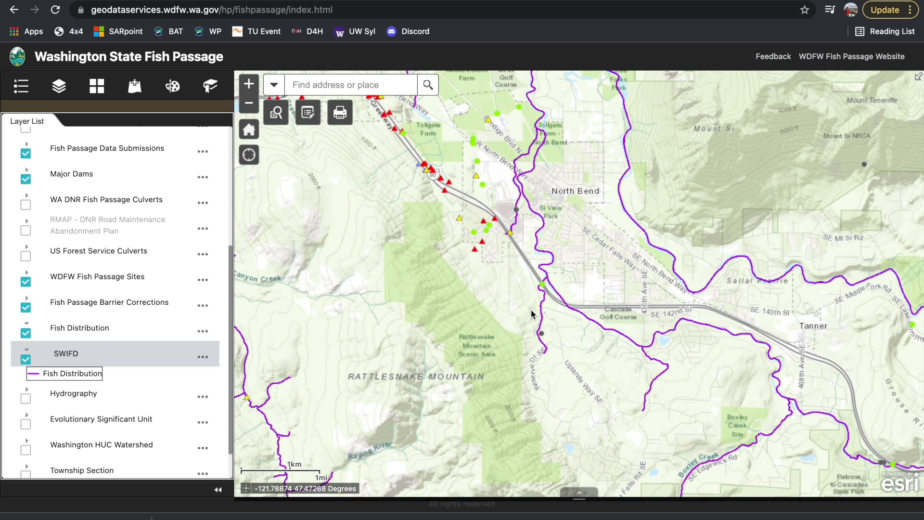
scroll(537, 289, "up", 1)
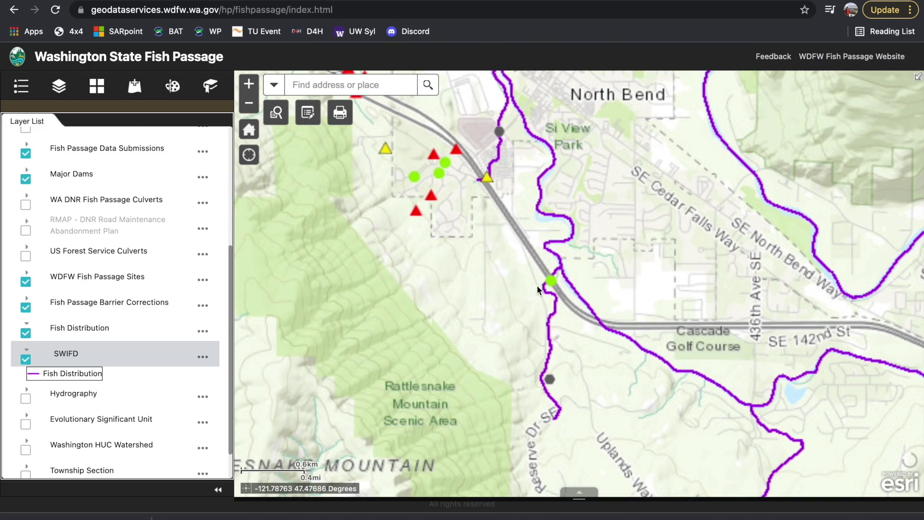
scroll(539, 289, "up", 1)
double_click(571, 282)
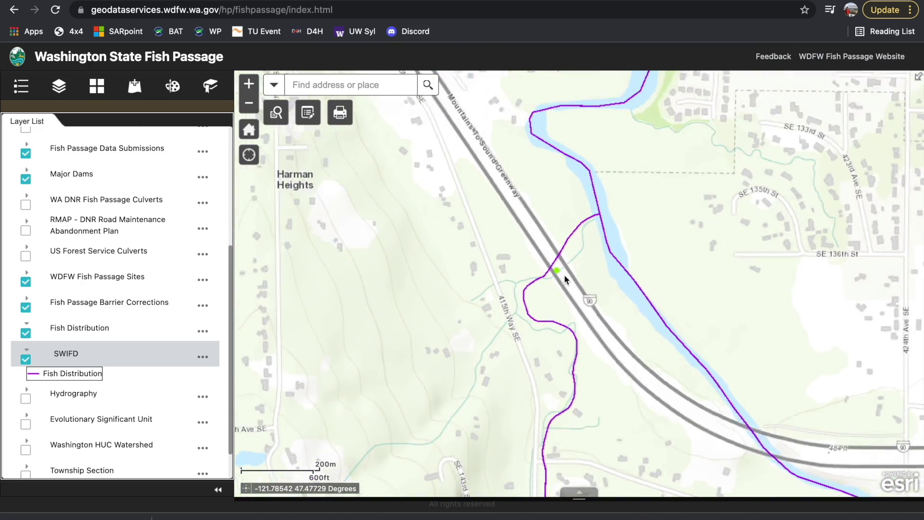
scroll(565, 276, "up", 1)
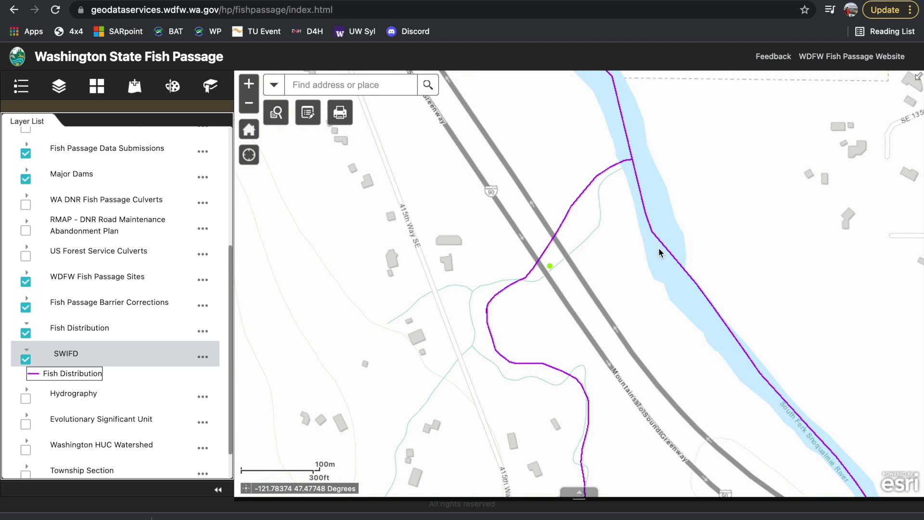
left_click(552, 269)
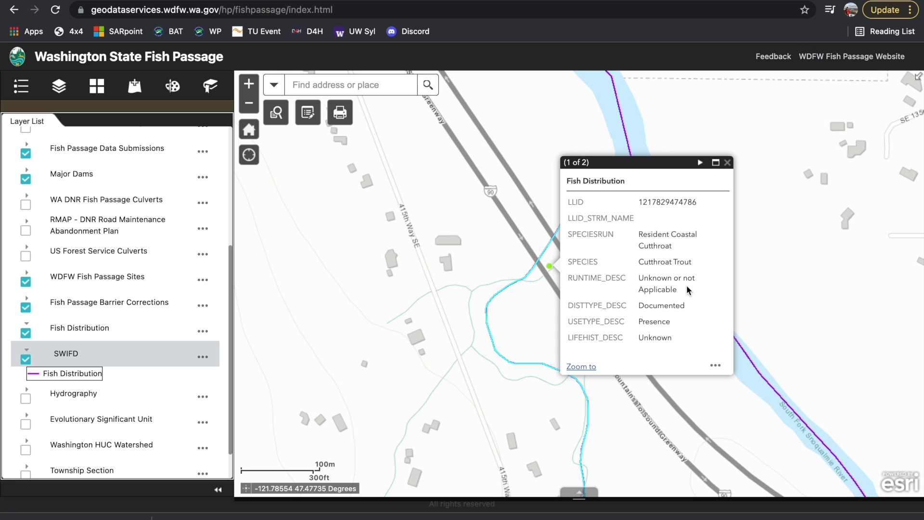
left_click(727, 162)
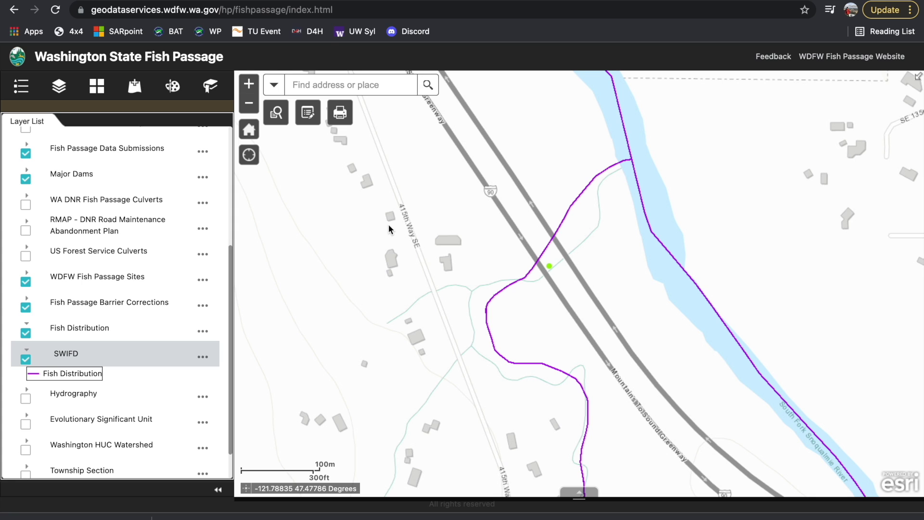
Search the web in a new tab for "swifd mapper" and open the SWIFD Web Map from geo.nwifc.org
key("ctrl+t")
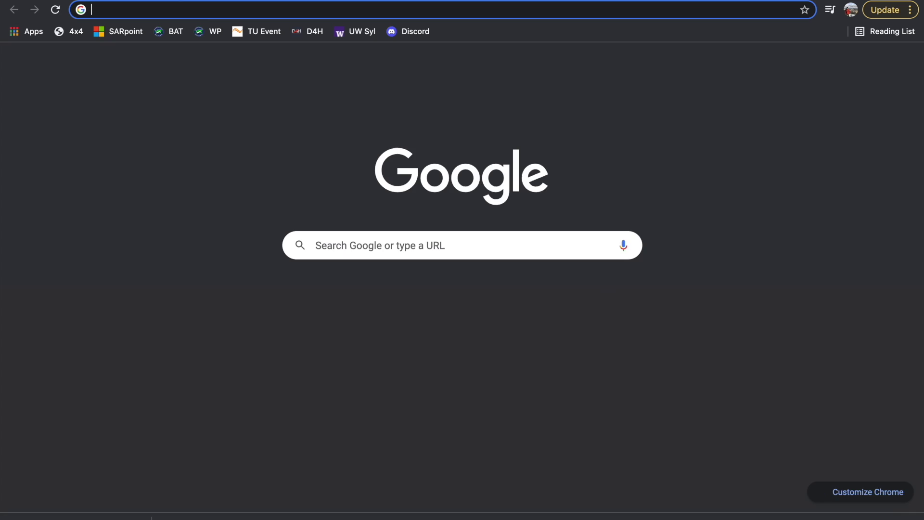
type("wif")
key("BackSpace")
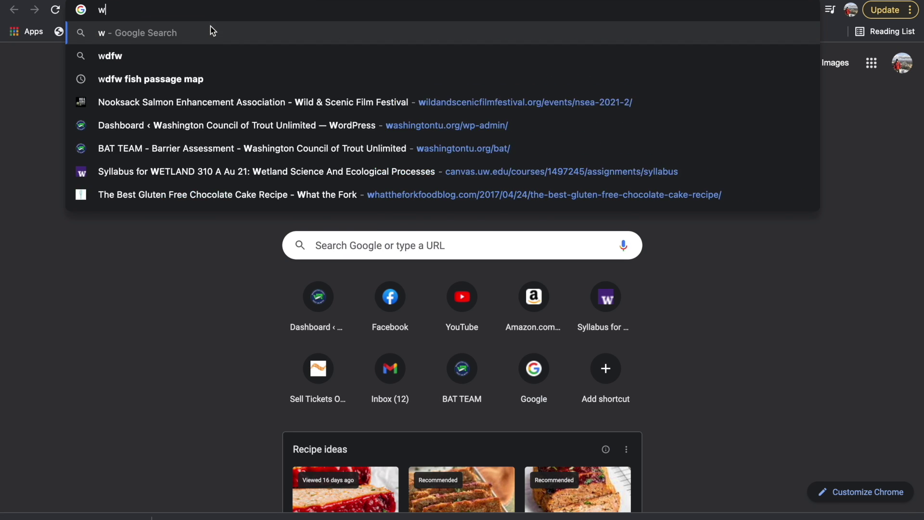
key("BackSpace")
type("sw")
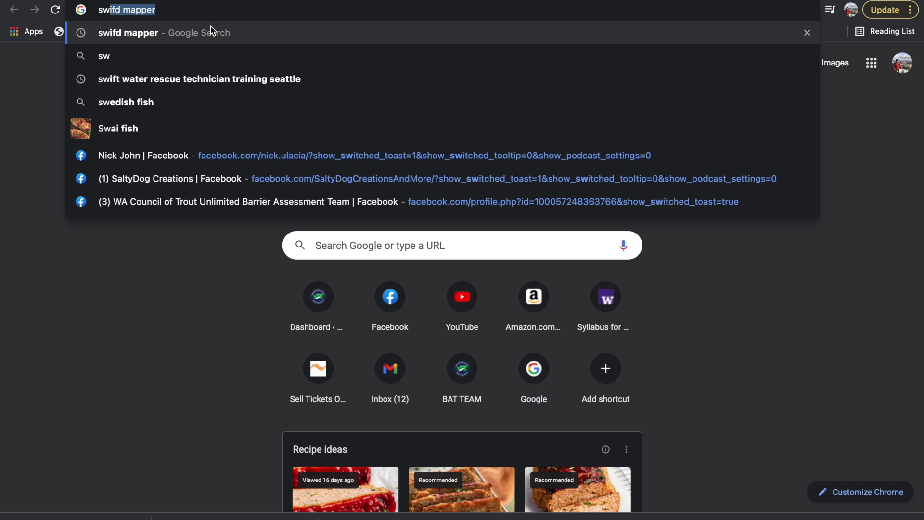
key("Return")
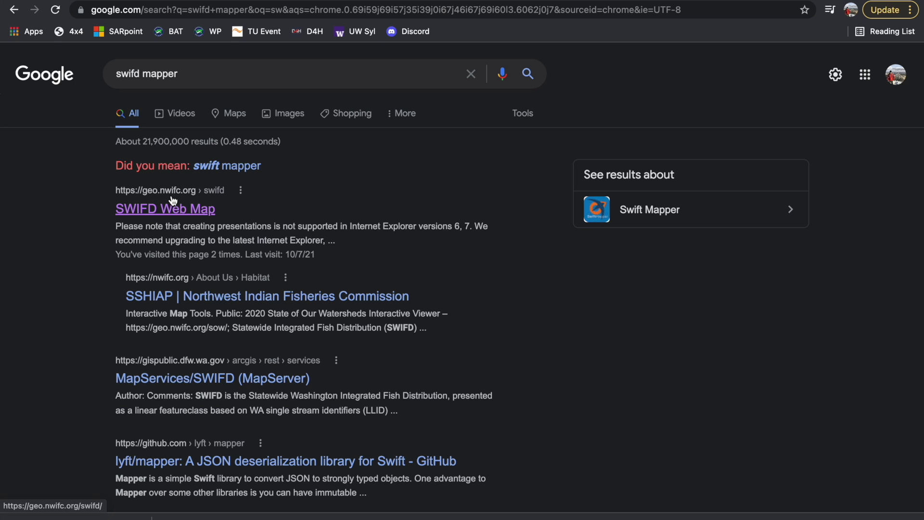
left_click(183, 211)
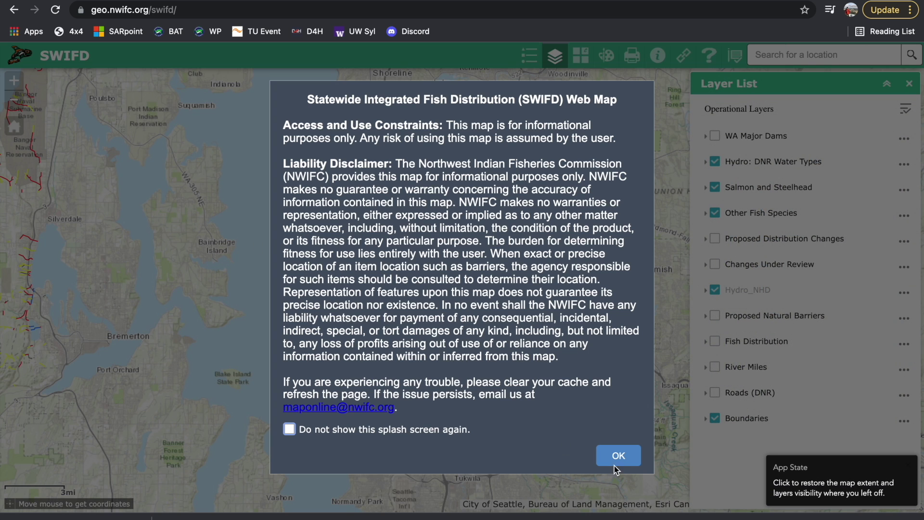
Accept the SWIFD disclaimer, bring up the streams around Duvall and Cherry Creek, and expand the Hydro: DNR Water Types legend
left_click(626, 452)
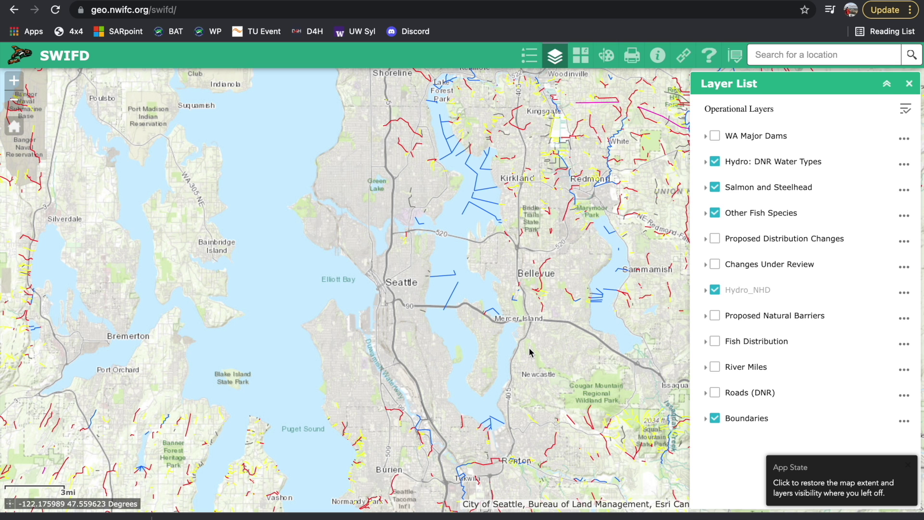
left_click_drag(629, 343, 359, 321)
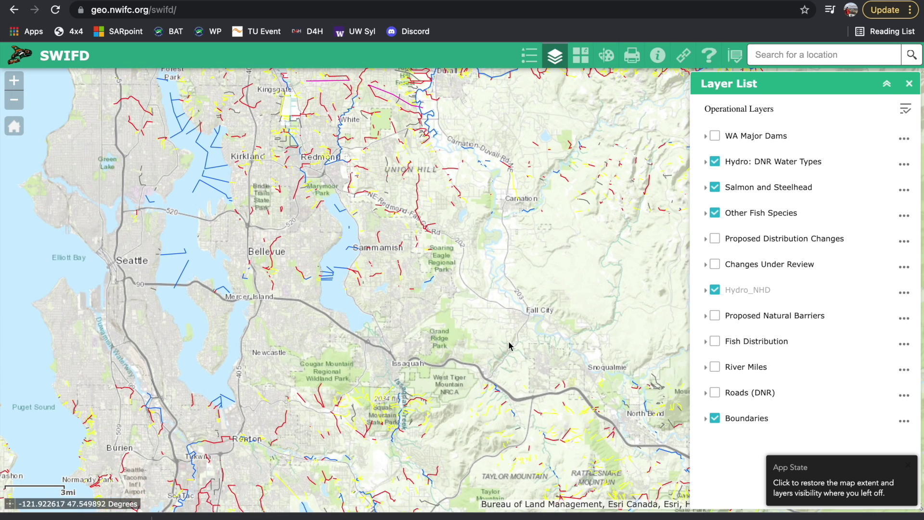
left_click_drag(501, 345, 268, 344)
left_click_drag(398, 265, 492, 418)
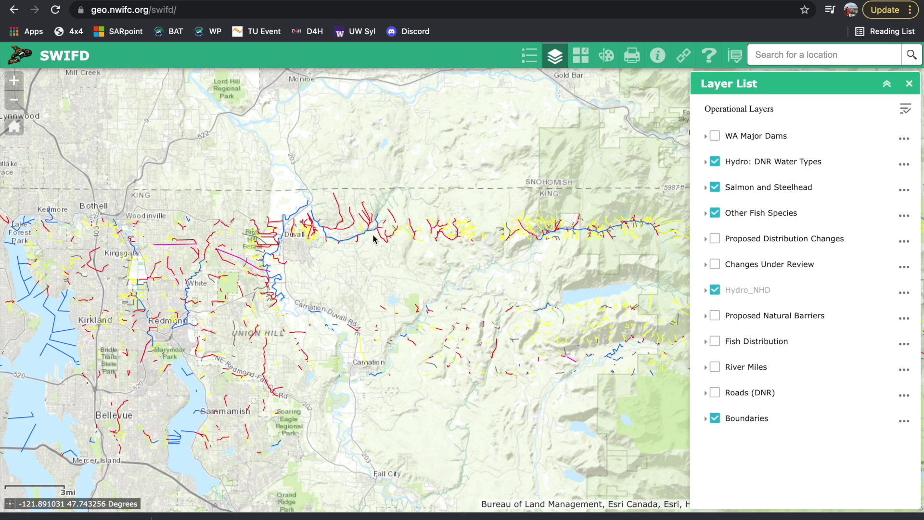
scroll(328, 222, "up", 1)
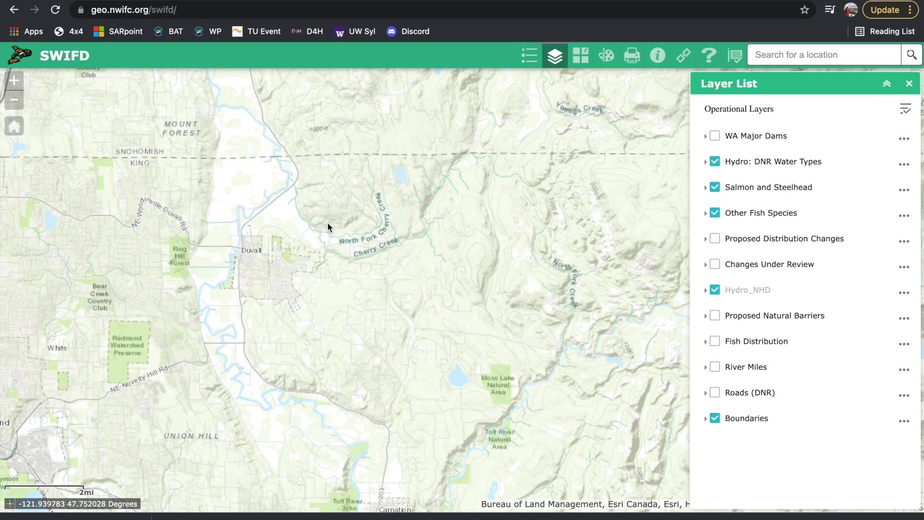
scroll(327, 227, "up", 1)
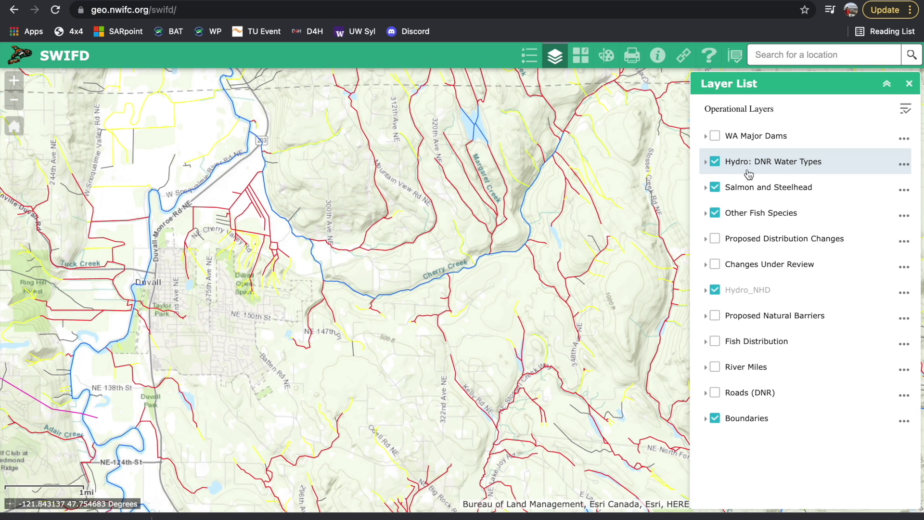
left_click(706, 163)
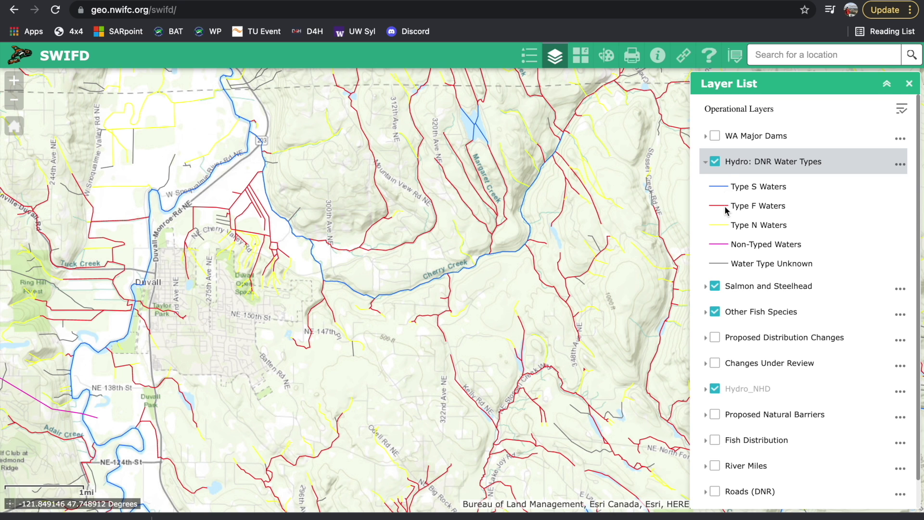
Examine the DNR water types on the streams from Cherry Creek to the Tolt River and south toward North Bend
left_click_drag(439, 324, 280, 265)
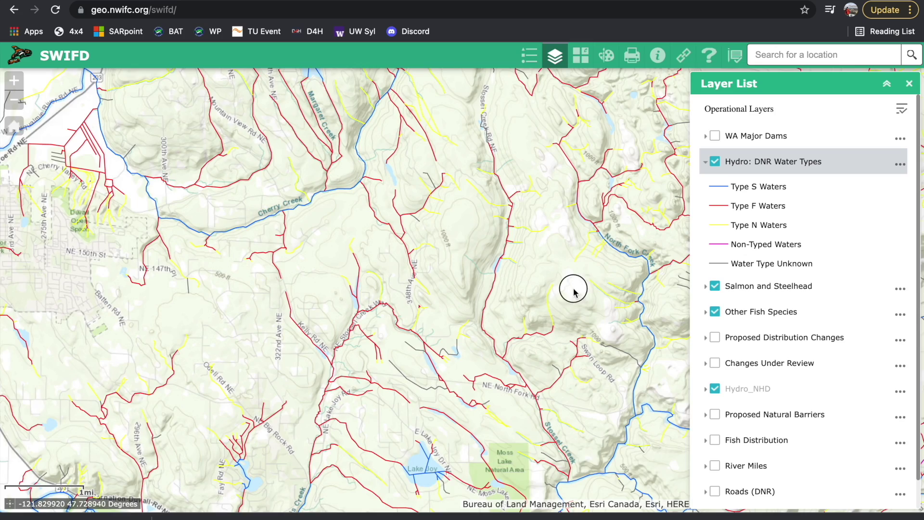
left_click_drag(574, 292, 437, 221)
left_click_drag(481, 334, 257, 185)
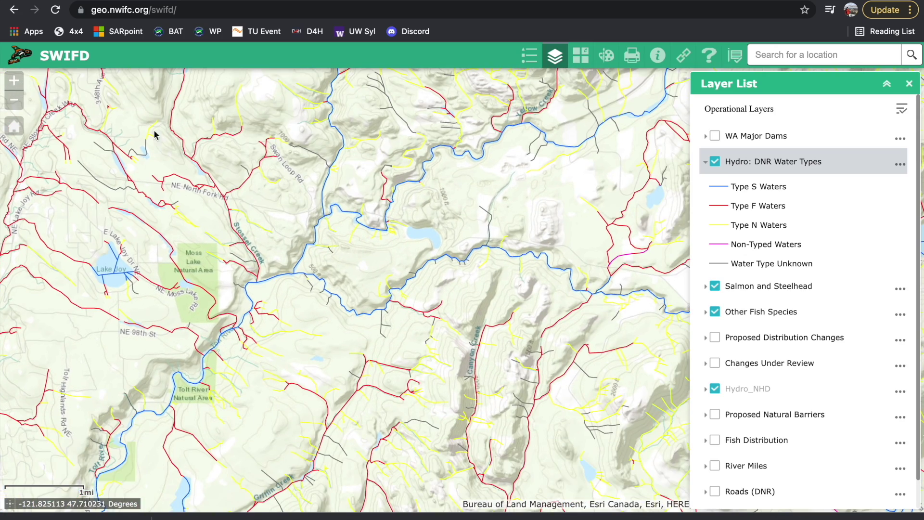
left_click(14, 101)
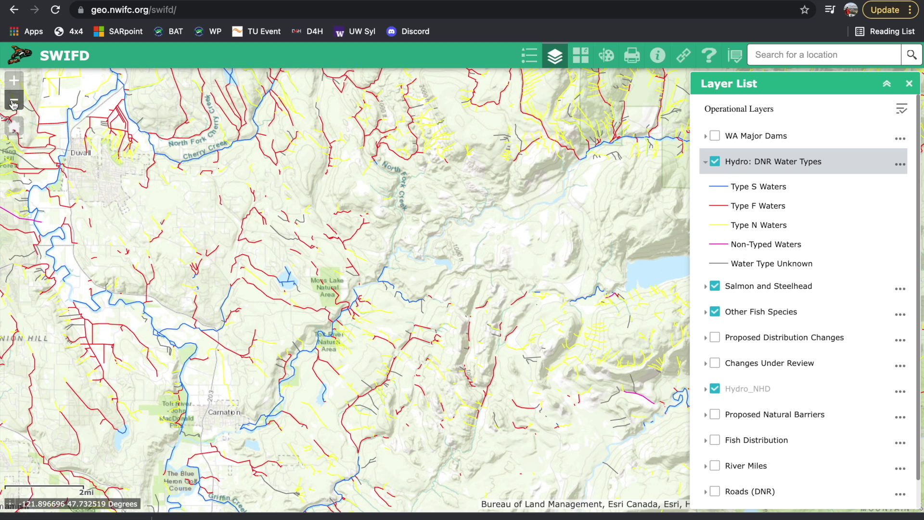
left_click(14, 102)
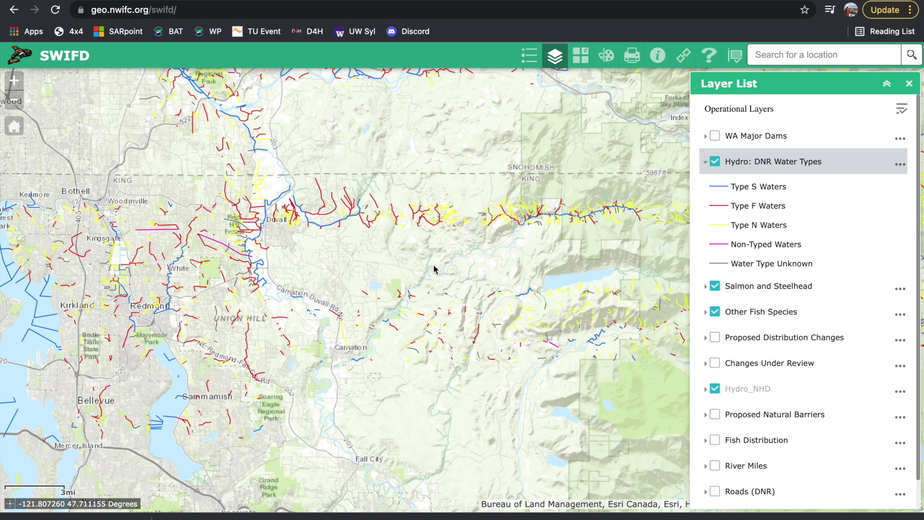
left_click_drag(556, 278, 450, 173)
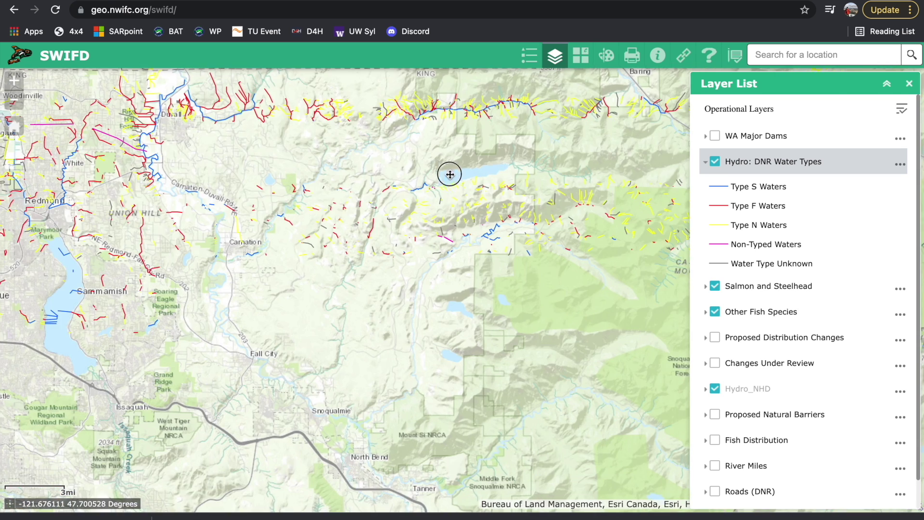
Search the web in a new tab for "dnr forest practices application mapping tool", open FPAMT from fpamt.dnr.wa.gov, and accept its disclaimer
key("super+t")
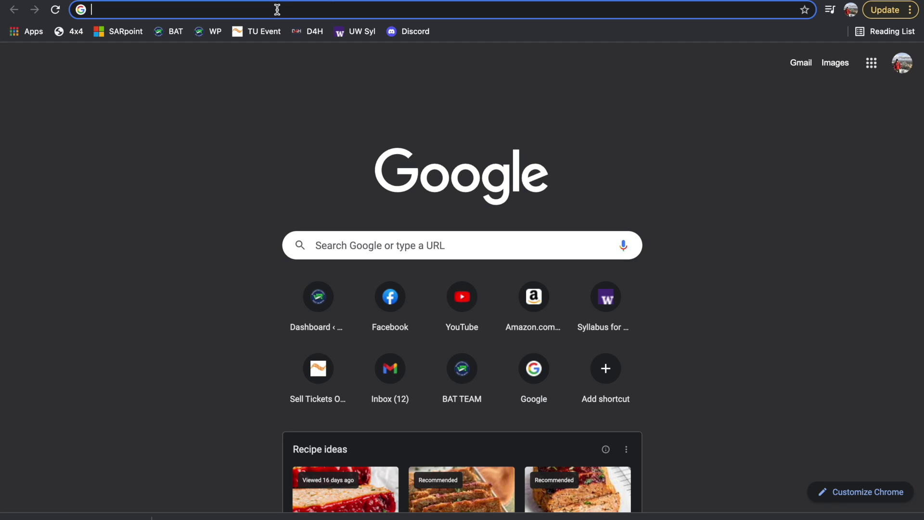
type("dnr")
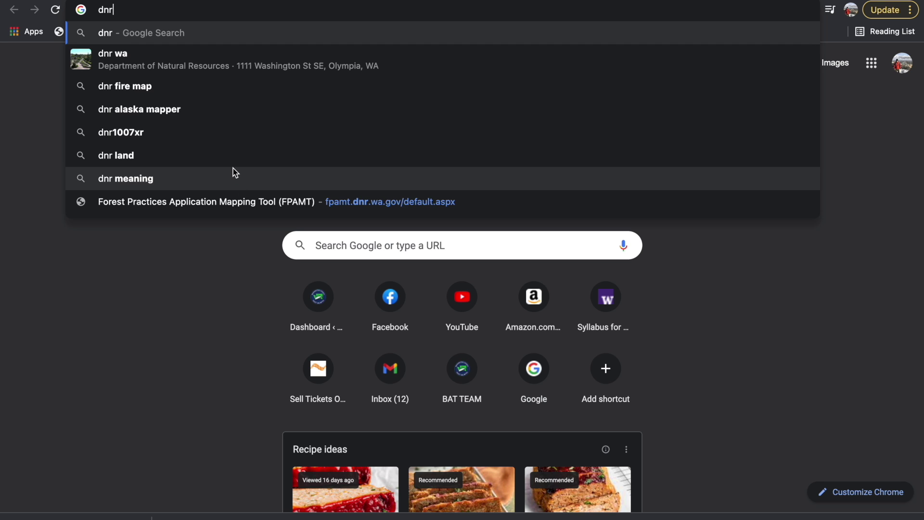
type(" forest pre")
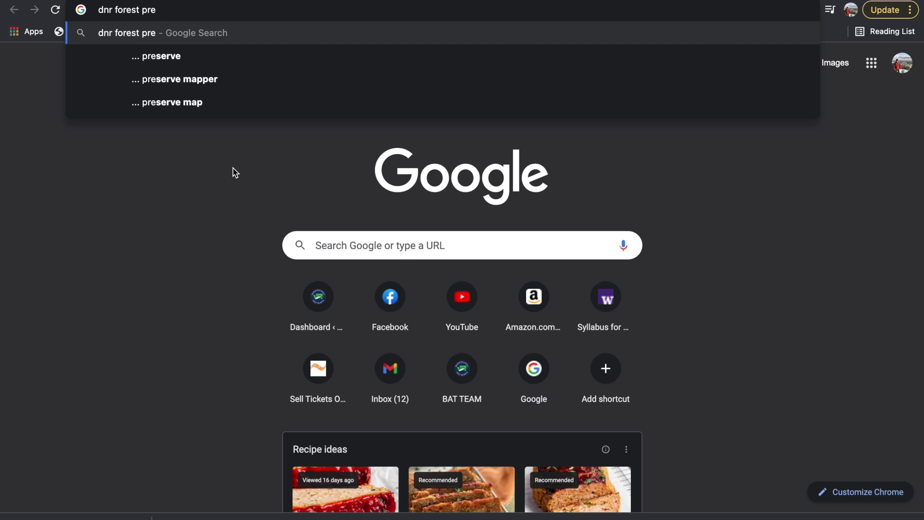
key("BackSpace")
type("actic")
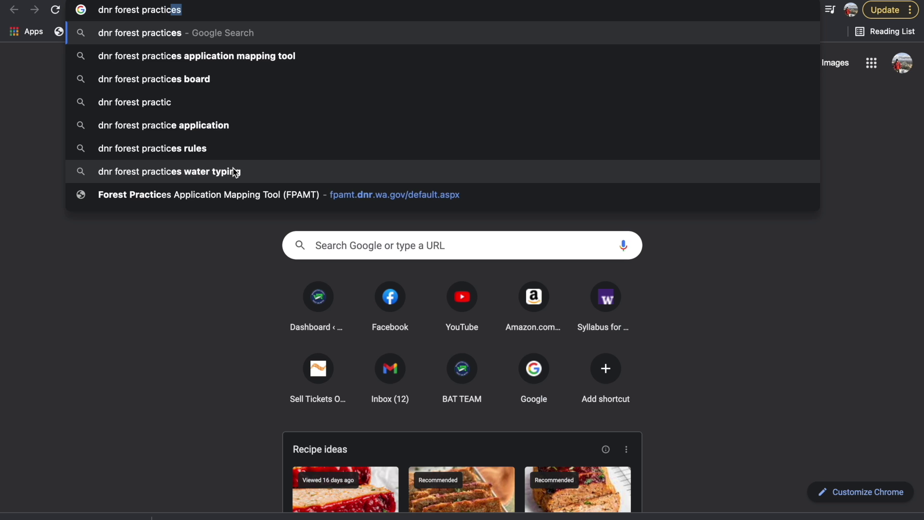
left_click(233, 60)
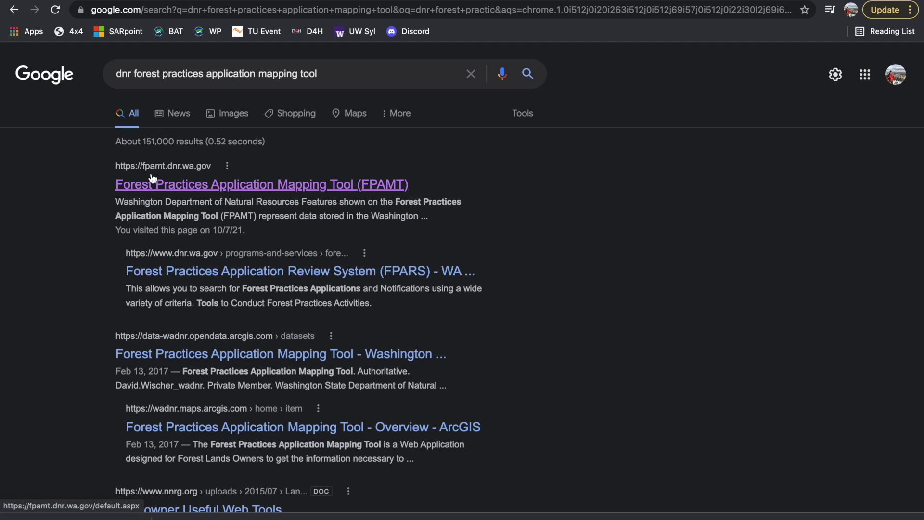
left_click(187, 189)
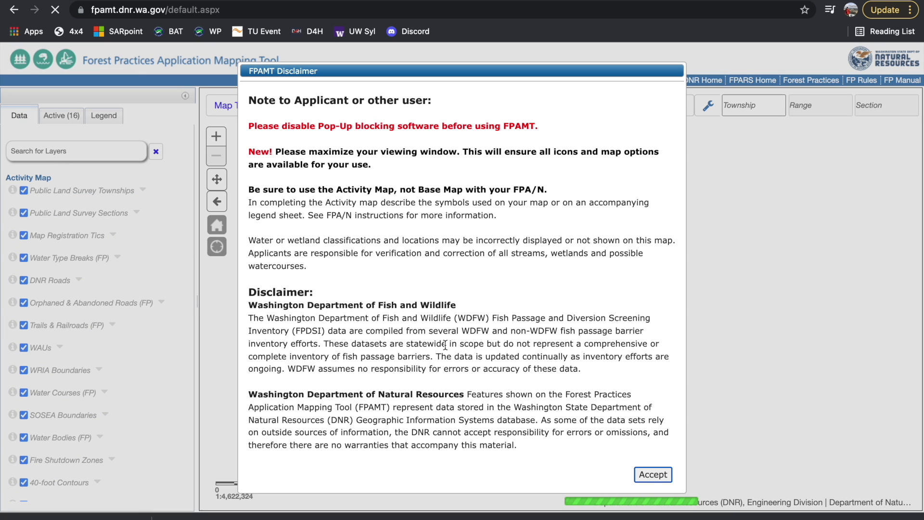
left_click(660, 476)
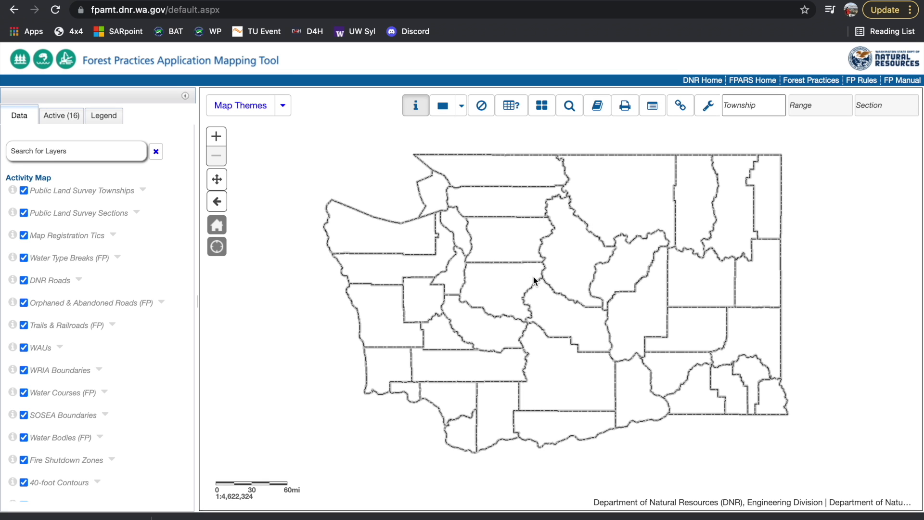
Set the basemap to Topographic for the western Washington map
scroll(495, 293, "up", 1)
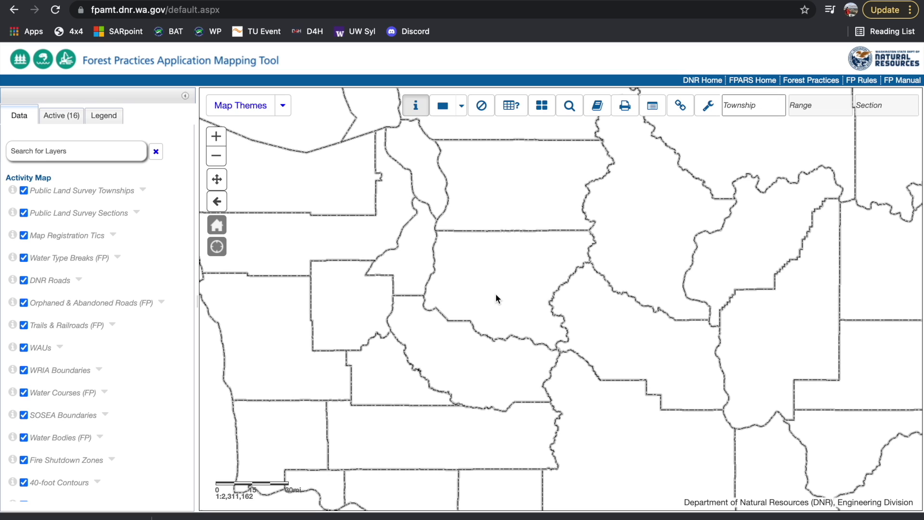
left_click(541, 107)
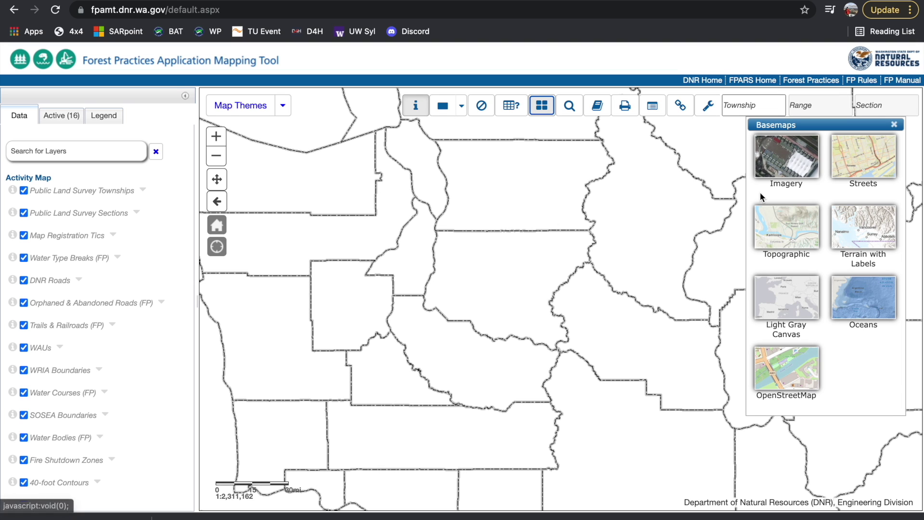
left_click(799, 235)
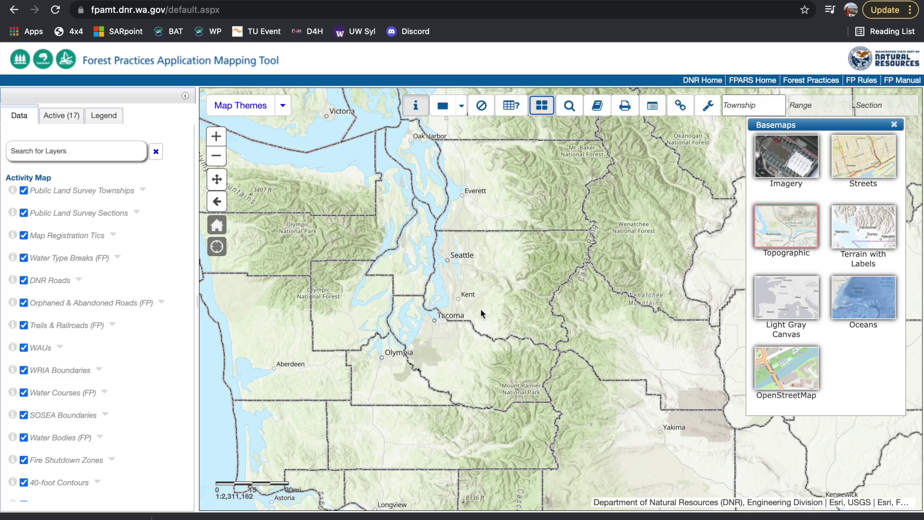
Turn off the WRIA Boundaries, Public Land Survey Townships and Public Land Survey Sections layers
scroll(495, 258, "up", 1)
scroll(490, 272, "up", 1)
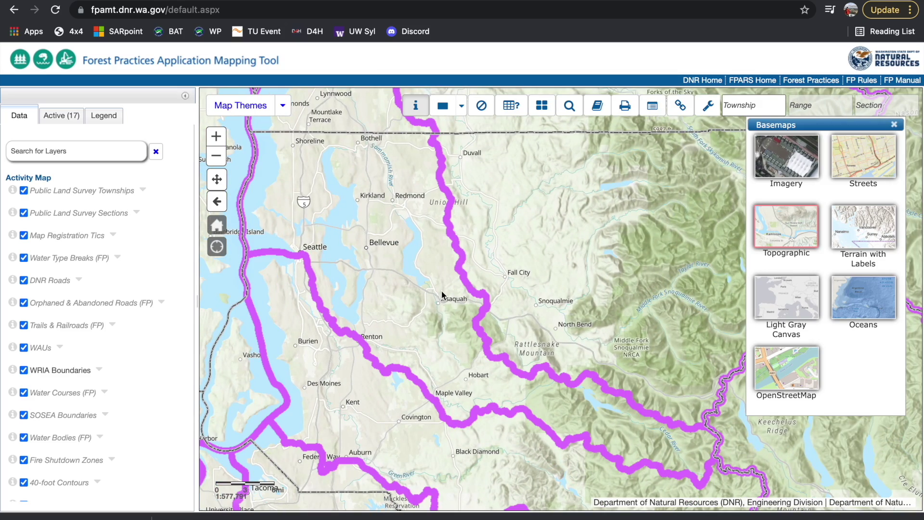
scroll(442, 294, "up", 1)
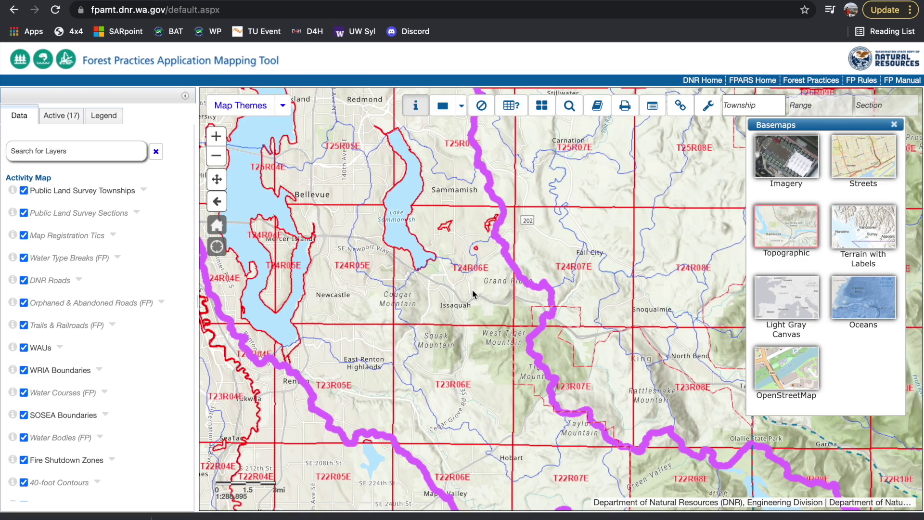
left_click(218, 161)
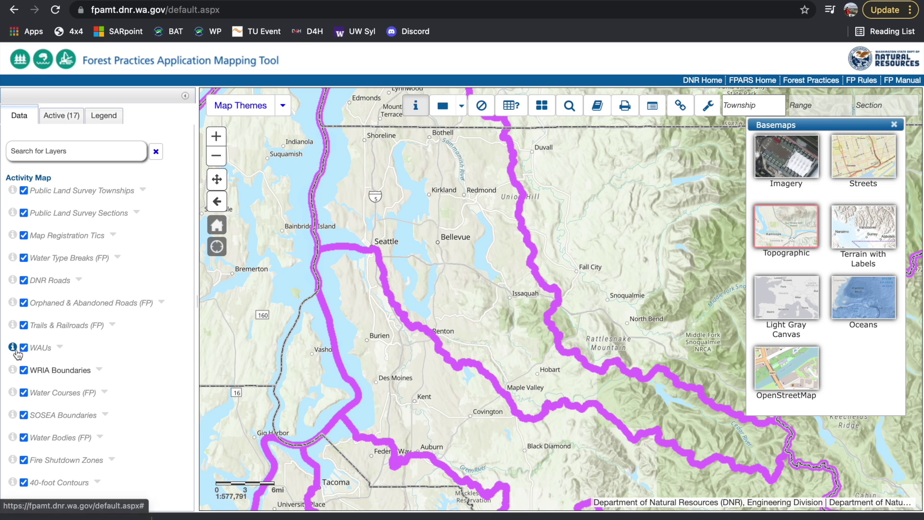
left_click(23, 370)
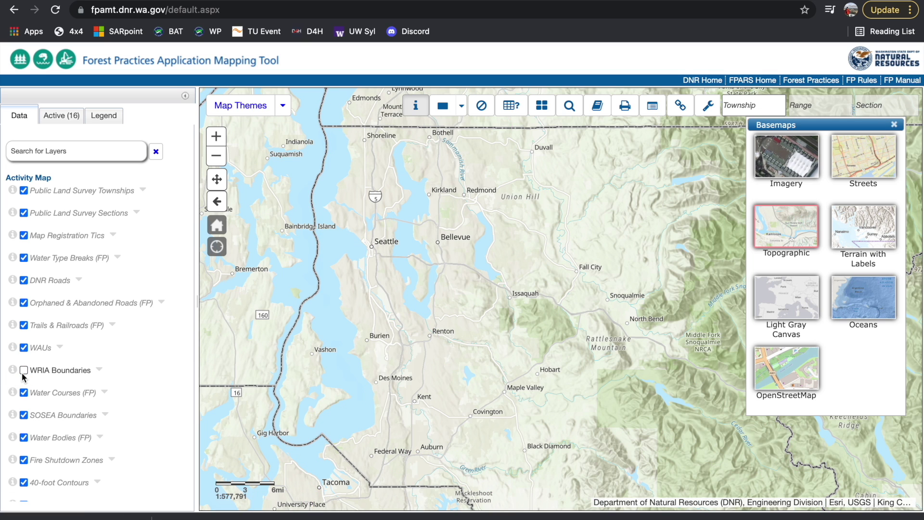
scroll(602, 304, "up", 1)
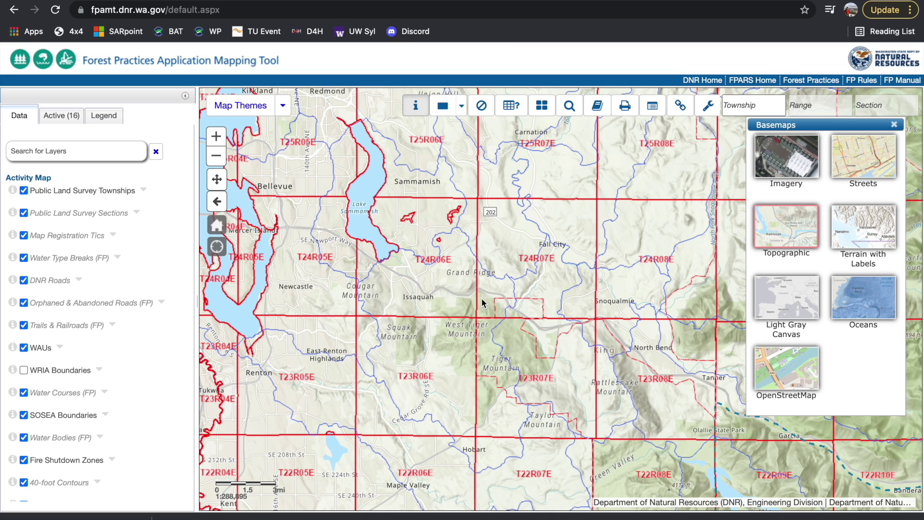
left_click(23, 191)
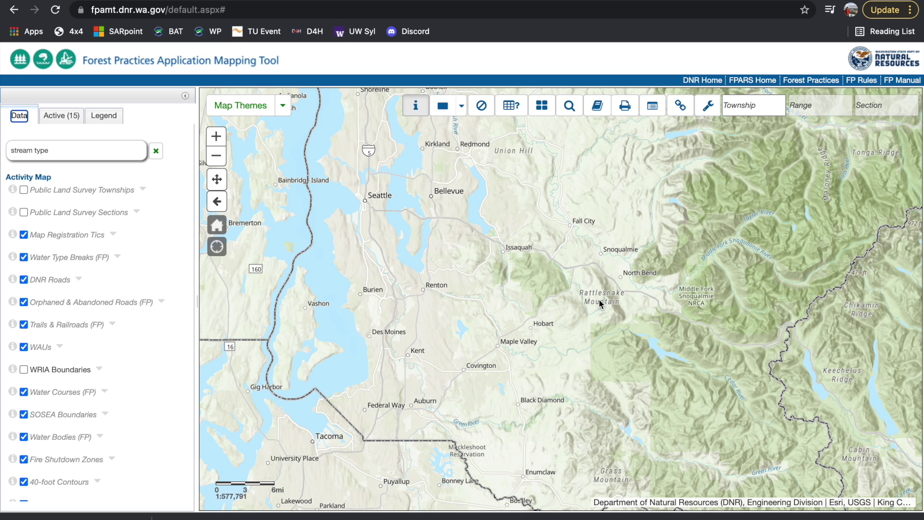
Examine the streams along the Raging River near Upper Preston against the Water Courses (FP) legend
scroll(555, 274, "up", 1)
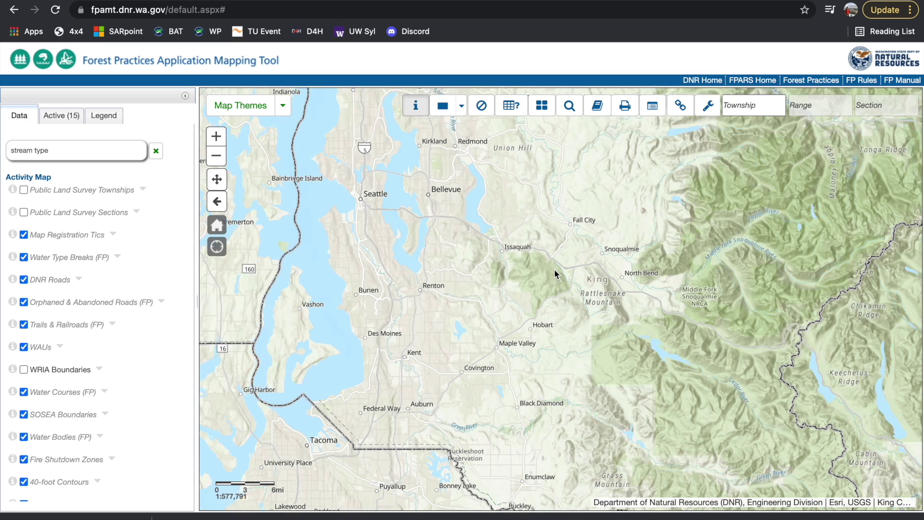
scroll(555, 274, "up", 2)
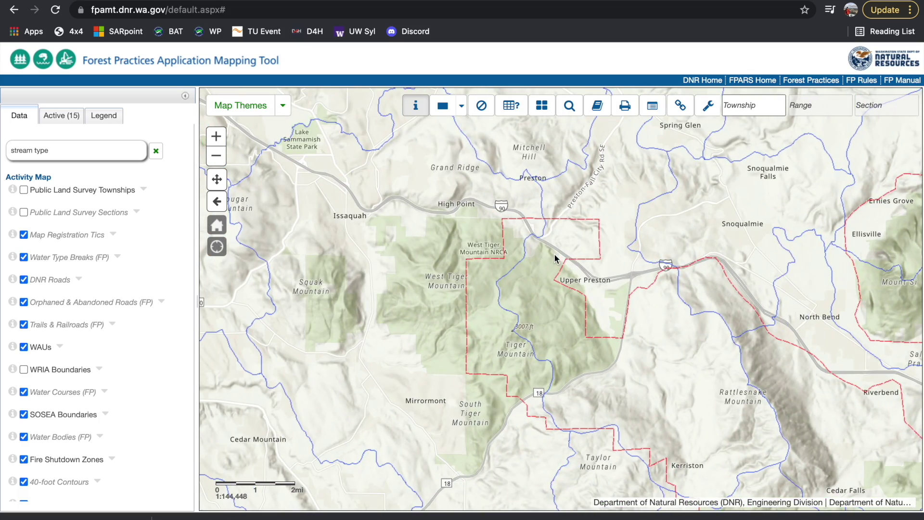
scroll(550, 257, "up", 1)
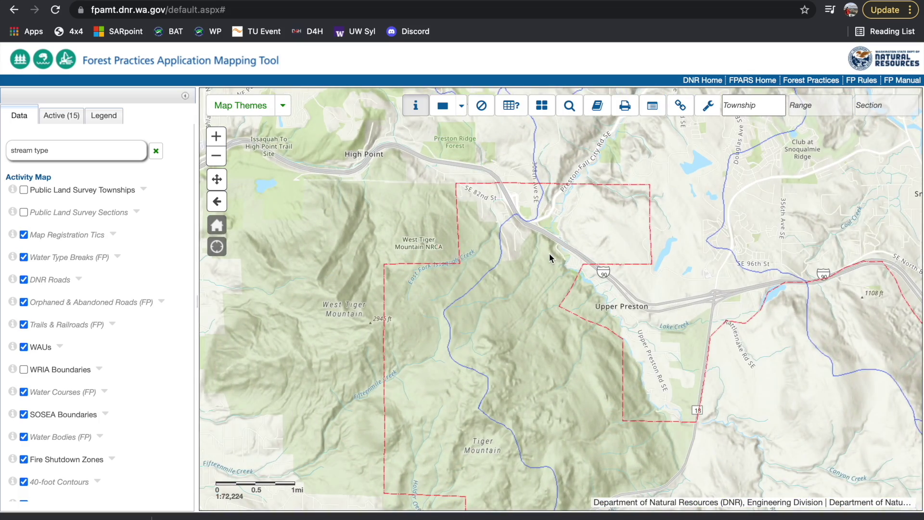
scroll(550, 258, "up", 1)
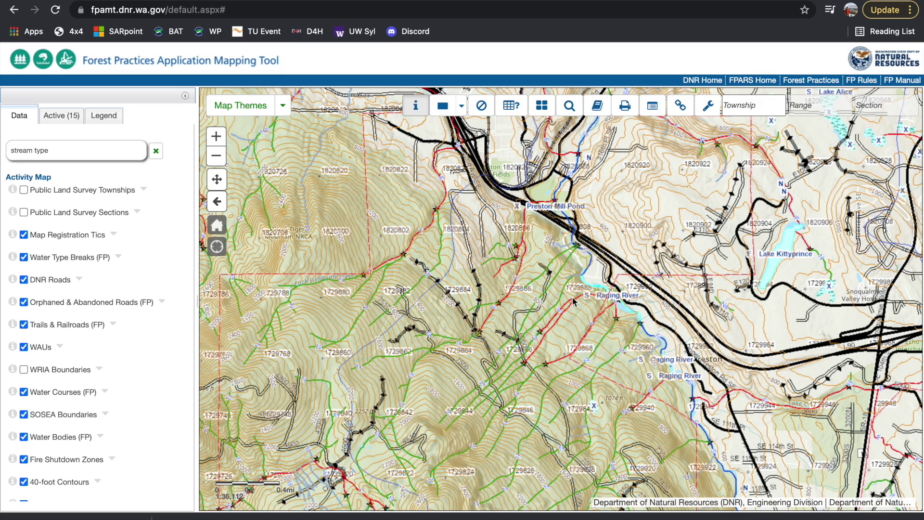
scroll(585, 312, "up", 1)
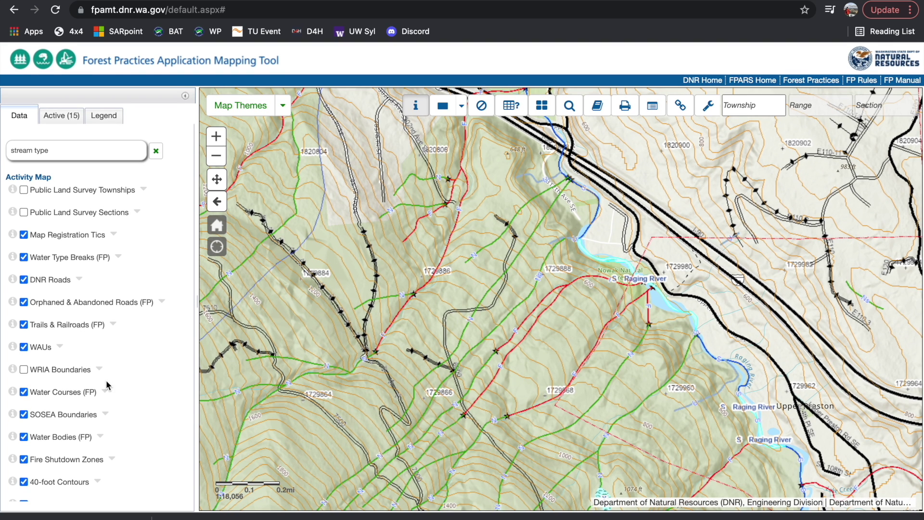
scroll(107, 384, "down", 3)
scroll(103, 382, "up", 3)
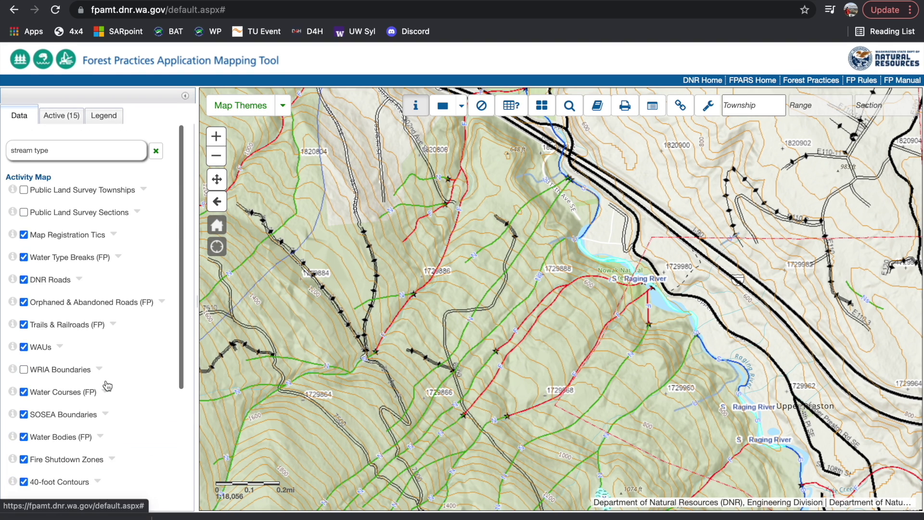
left_click(107, 125)
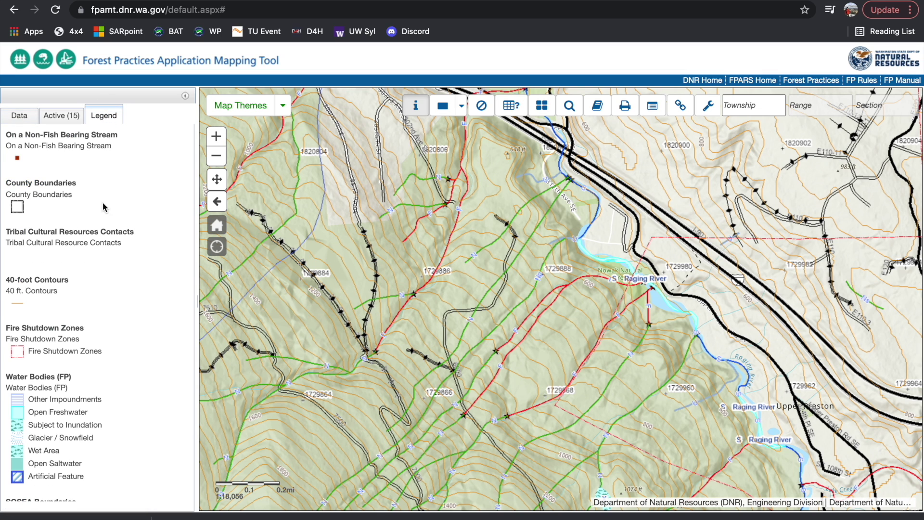
scroll(101, 335, "down", 5)
scroll(99, 331, "down", 3)
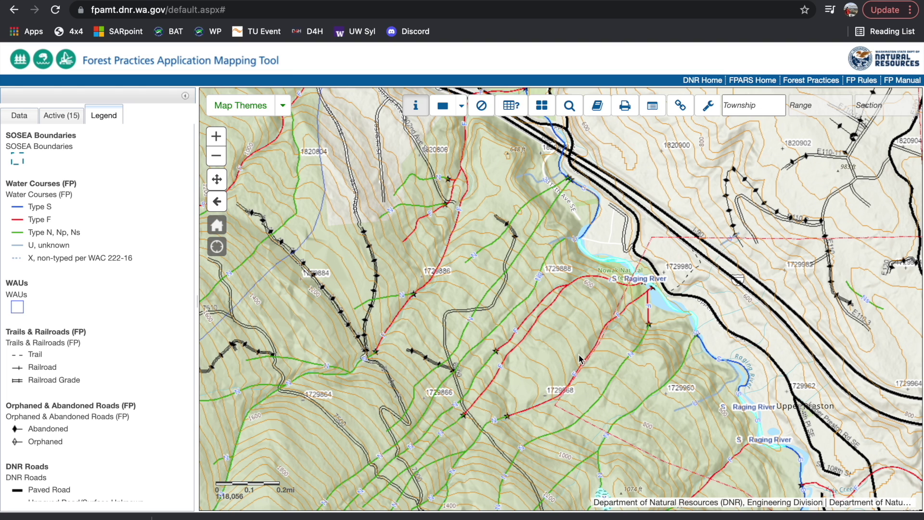
Search the web in a new tab for "wdfw salmonscape"
key("ctrl+Tab")
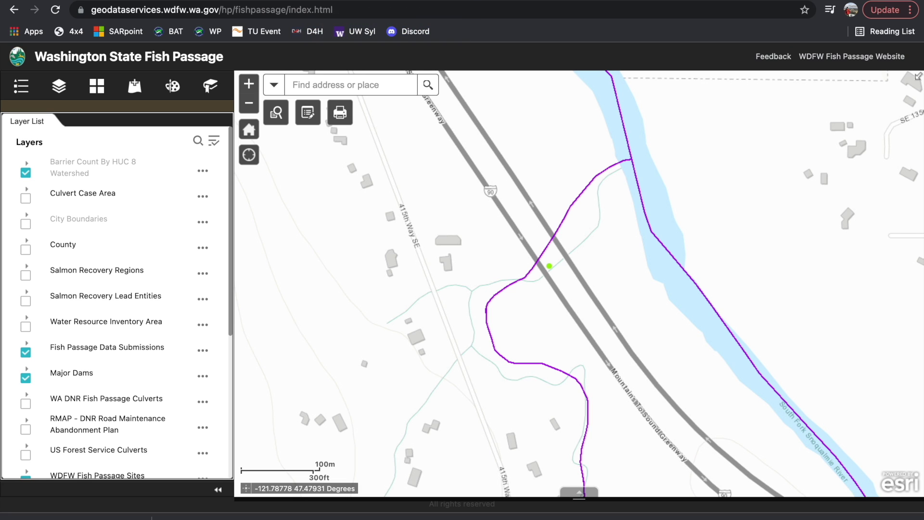
key("super+t")
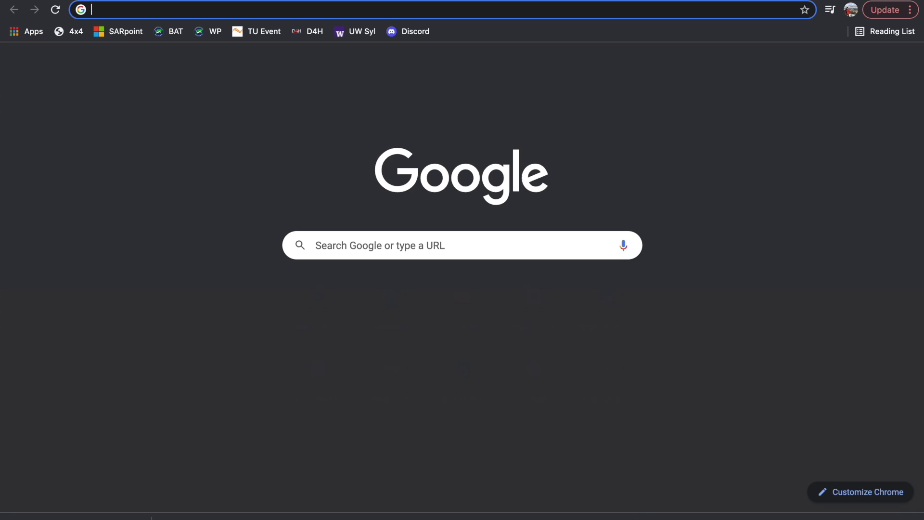
type("wdfw ")
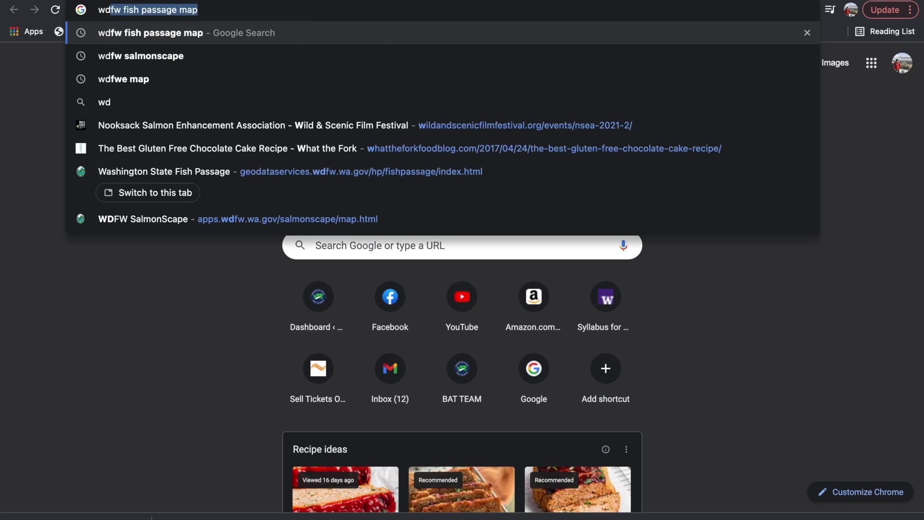
type("salmonsc")
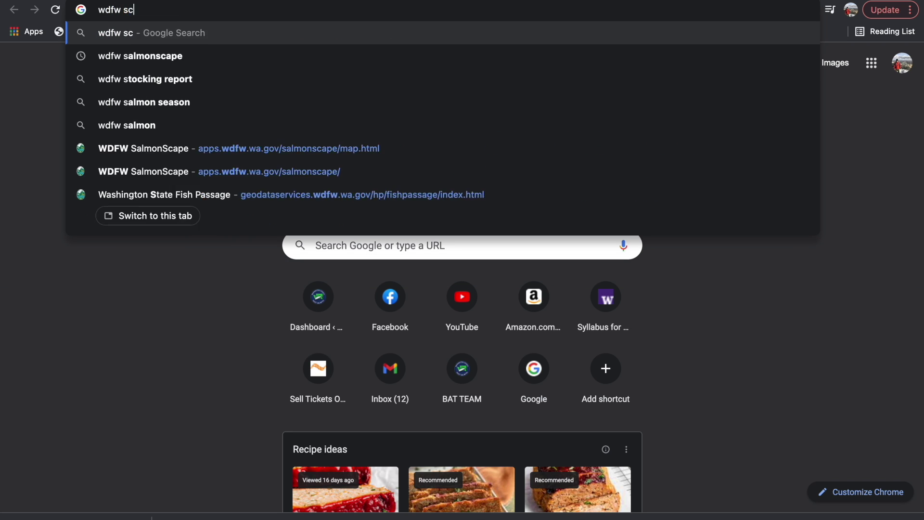
type("ape")
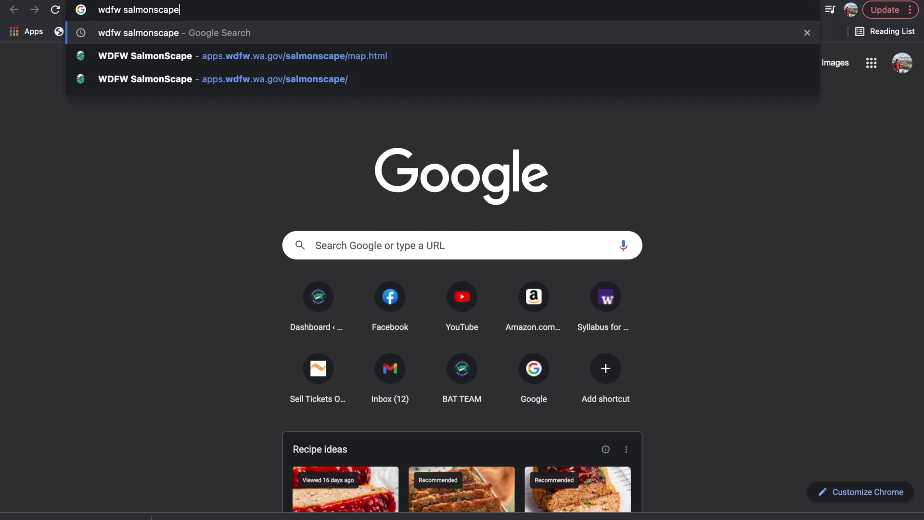
key("Return")
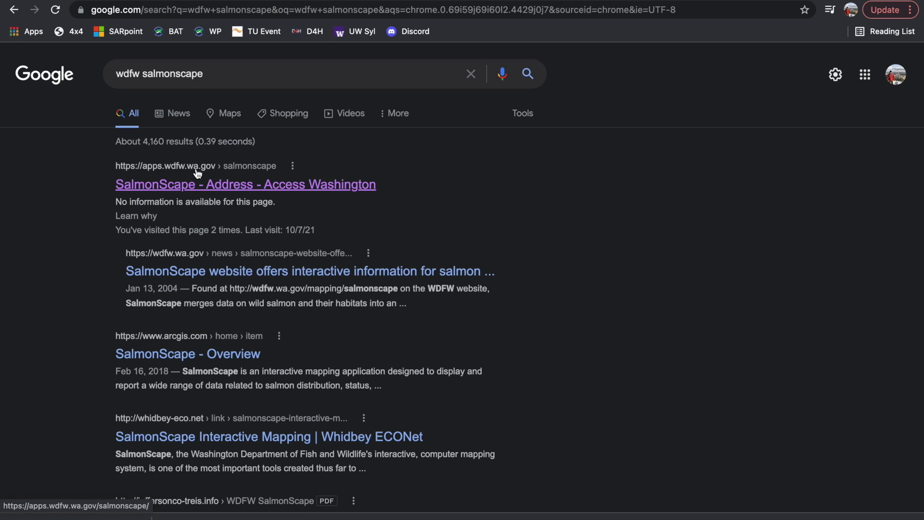
Open the SalmonScape site at apps.wdfw.wa.gov, launch its map and accept the mapping disclaimer
left_click(260, 186)
scroll(350, 314, "down", 3)
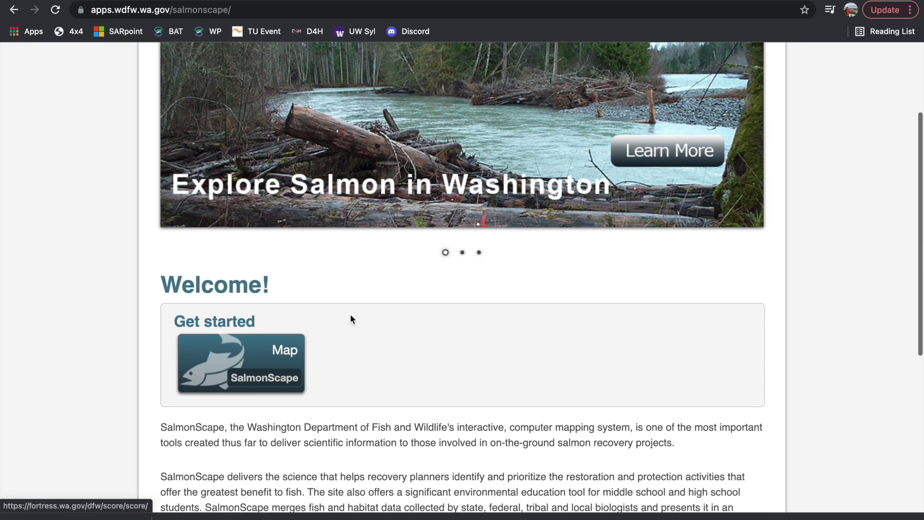
left_click(267, 361)
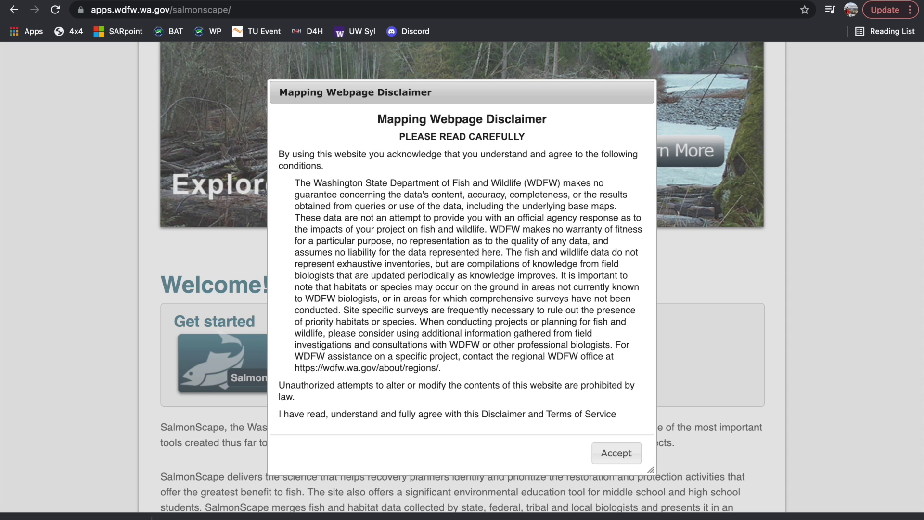
left_click(621, 454)
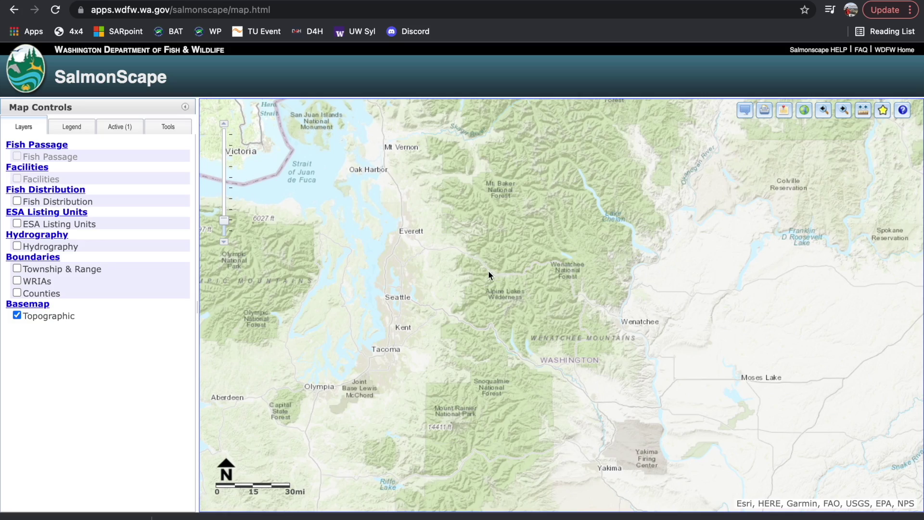
Examine the topographic map around Gold Bar and along the Skykomish River to the Reiter area
scroll(488, 270, "up", 1)
scroll(417, 231, "up", 1)
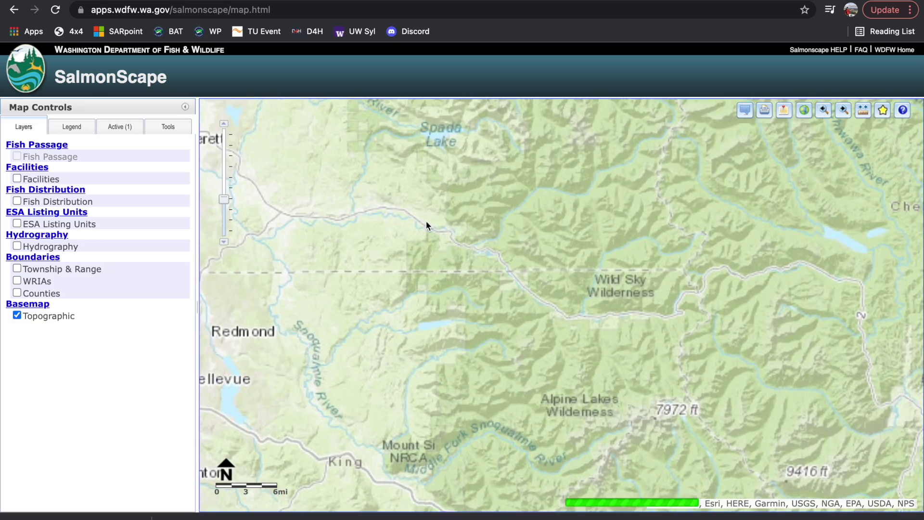
scroll(420, 219, "up", 1)
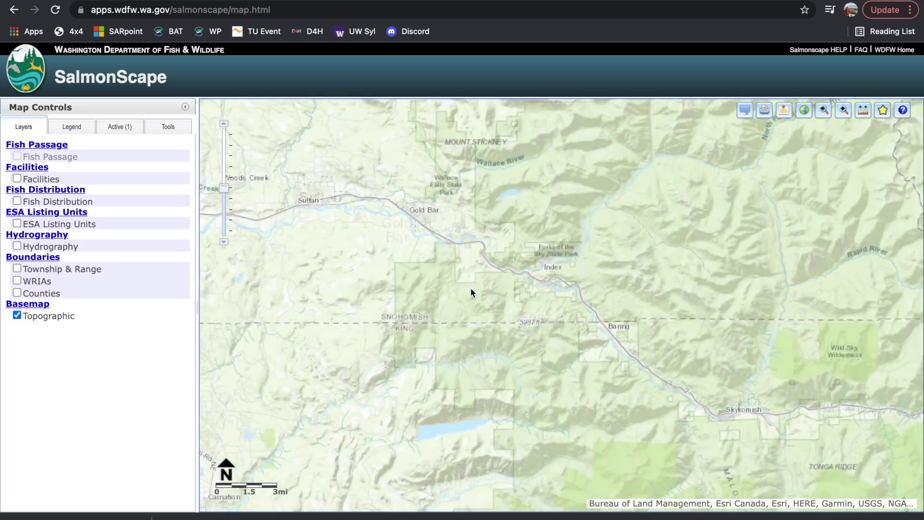
scroll(500, 252, "up", 1)
scroll(390, 184, "up", 1)
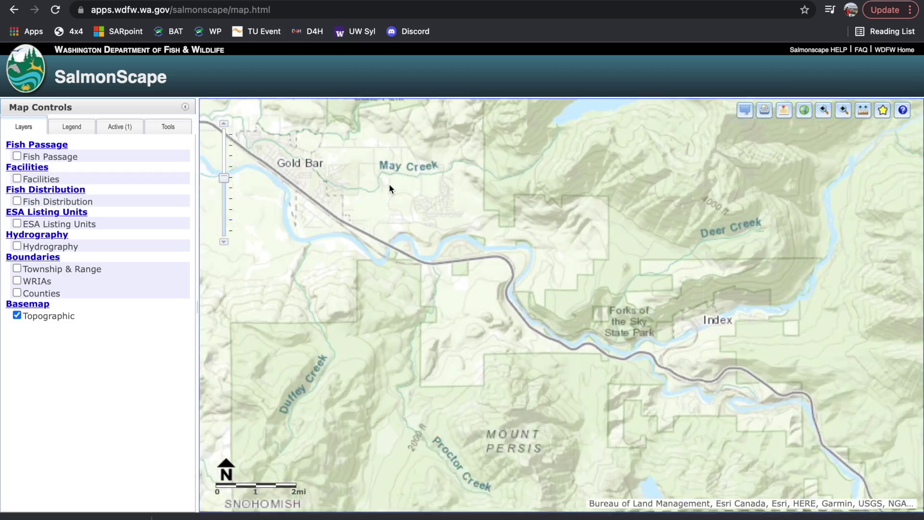
double_click(343, 204)
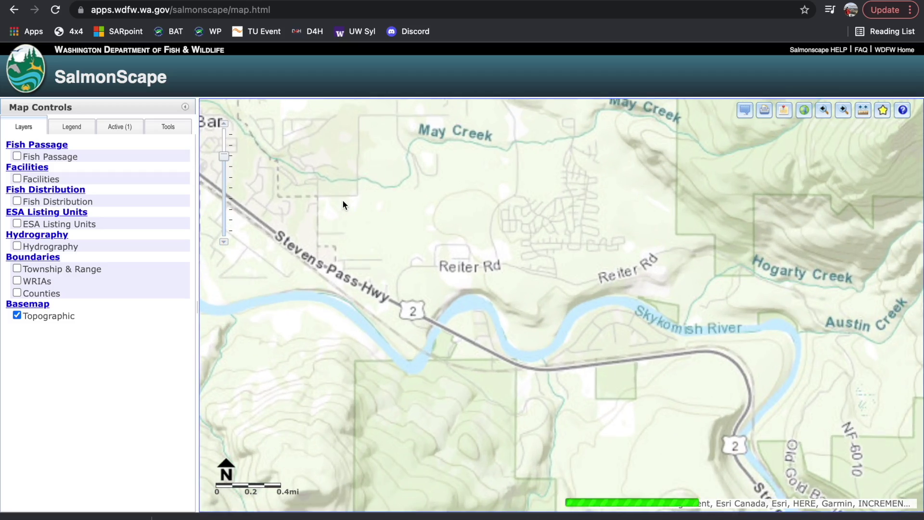
left_click_drag(412, 206, 458, 220)
scroll(458, 217, "up", 1)
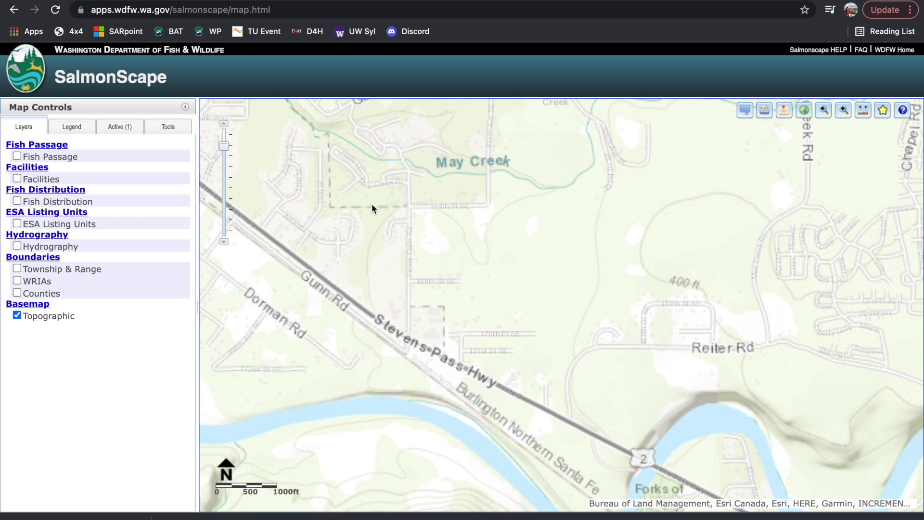
left_click_drag(363, 200, 450, 241)
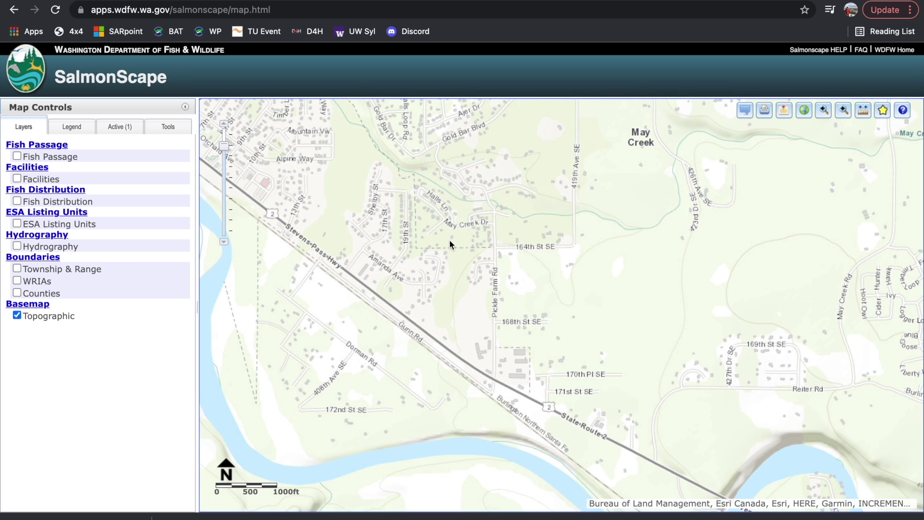
double_click(425, 297)
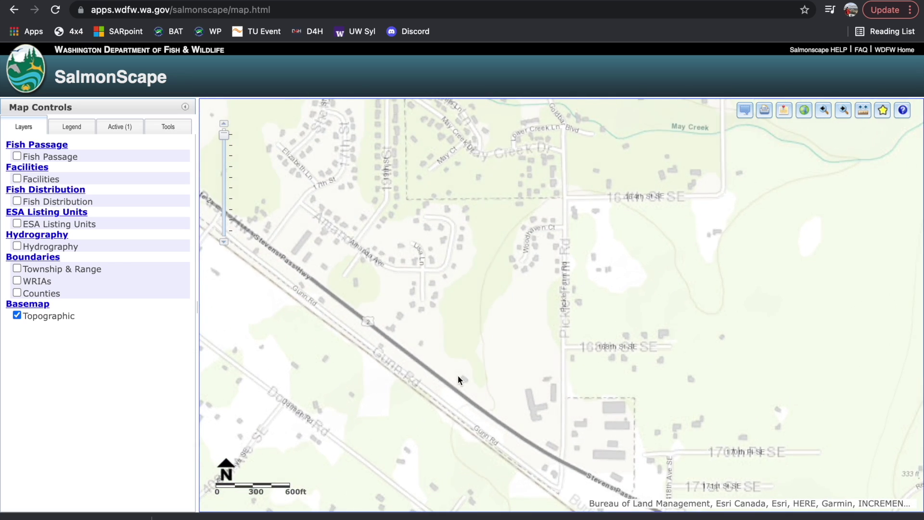
left_click_drag(470, 357, 353, 159)
left_click_drag(666, 316, 324, 231)
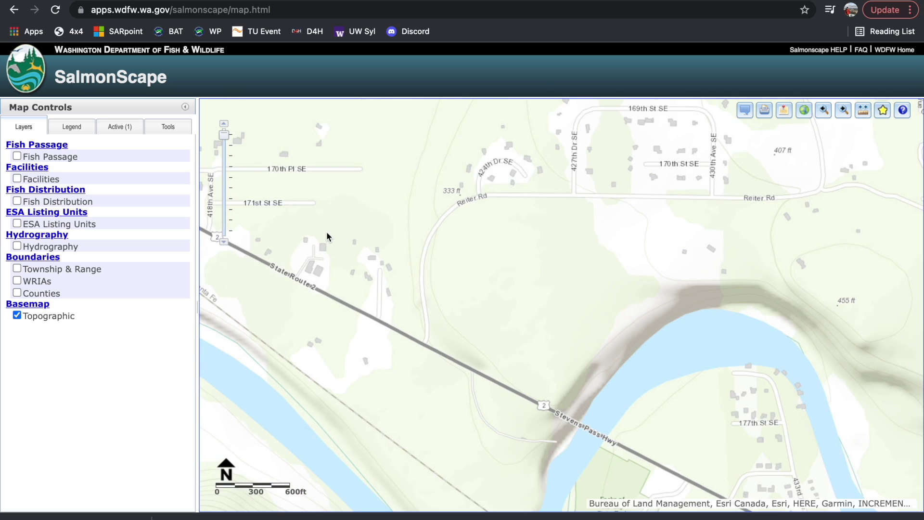
left_click_drag(567, 319, 375, 231)
left_click_drag(590, 302, 283, 357)
left_click_drag(656, 313, 413, 349)
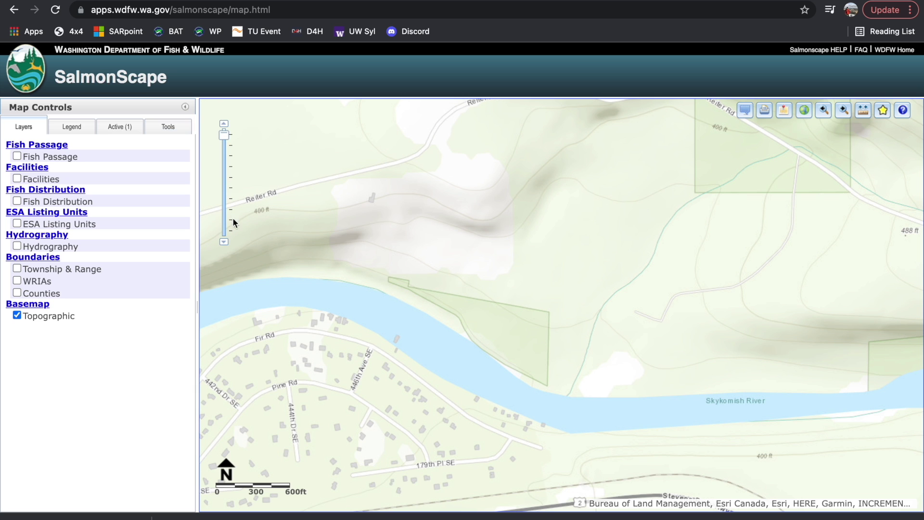
Turn on the Fish Distribution layer around Reiter and set it to All SalmonScape Species
left_click(224, 243)
left_click_drag(705, 315, 670, 313)
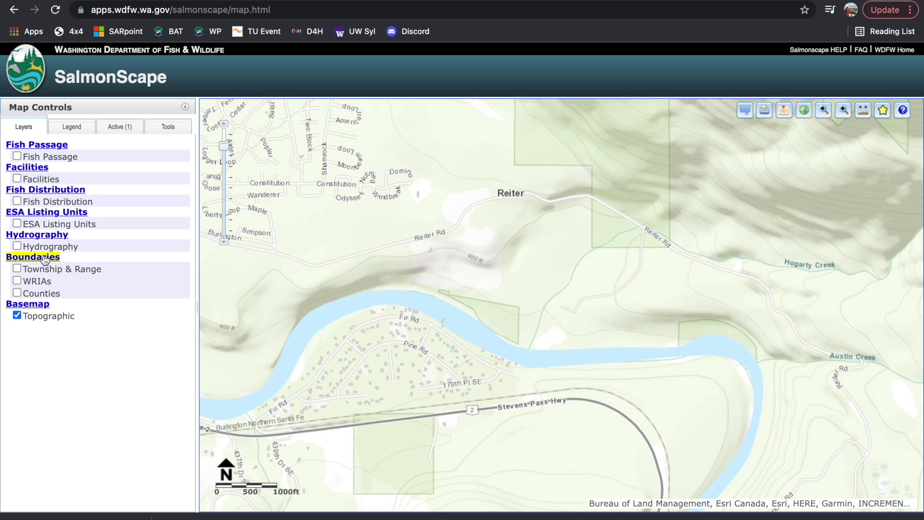
left_click(17, 202)
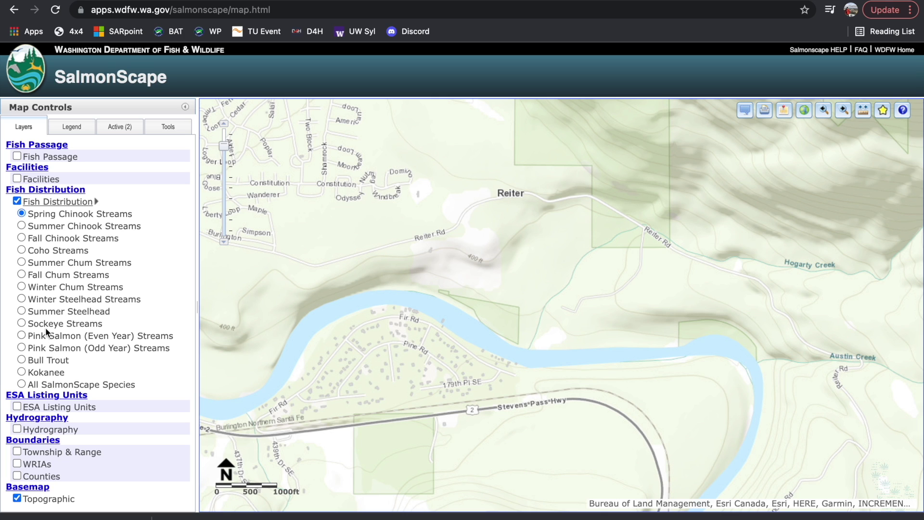
left_click(20, 384)
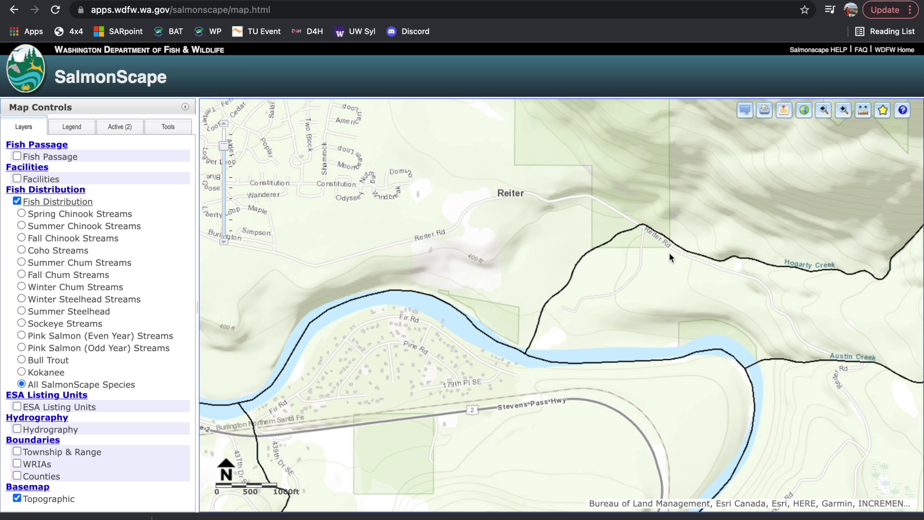
Examine the fish distribution streams from Gold Bar past Index and Baring to Skykomish and the South Fork Tolt River
left_click(226, 243)
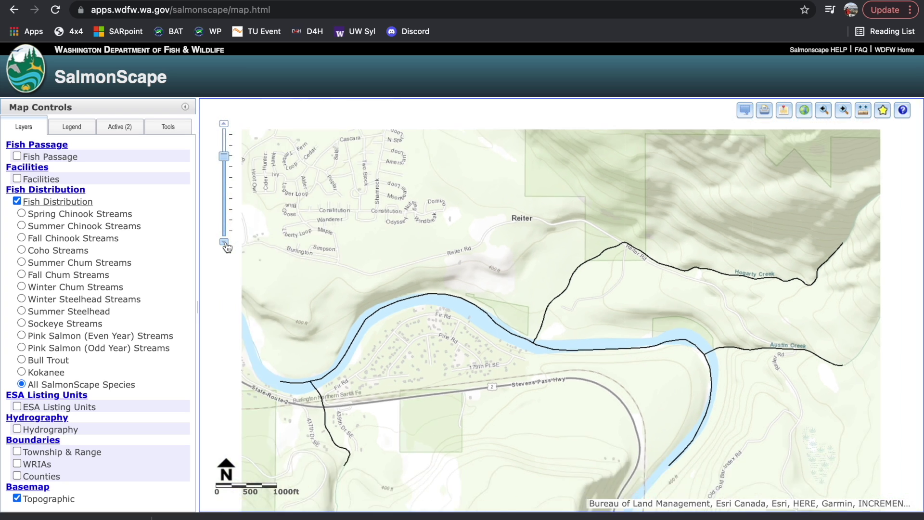
left_click(225, 243)
left_click(226, 244)
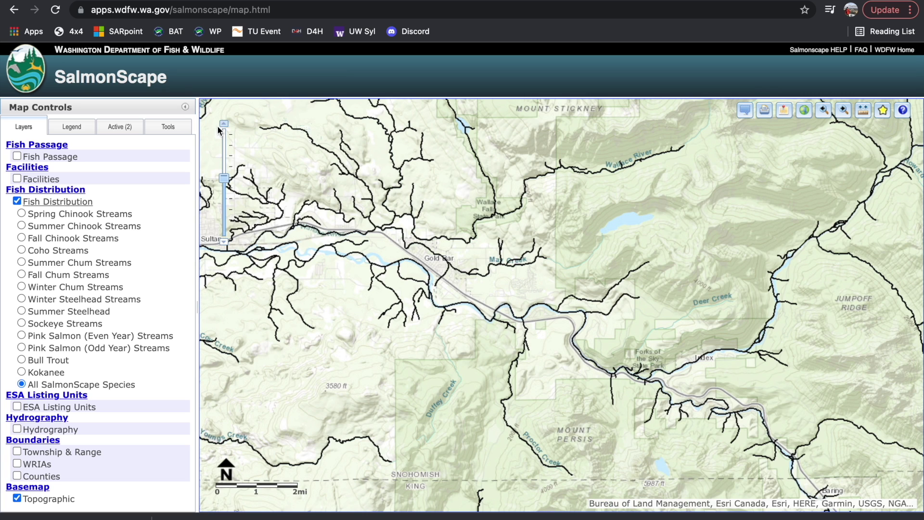
left_click_drag(491, 395, 473, 189)
left_click_drag(703, 405, 400, 452)
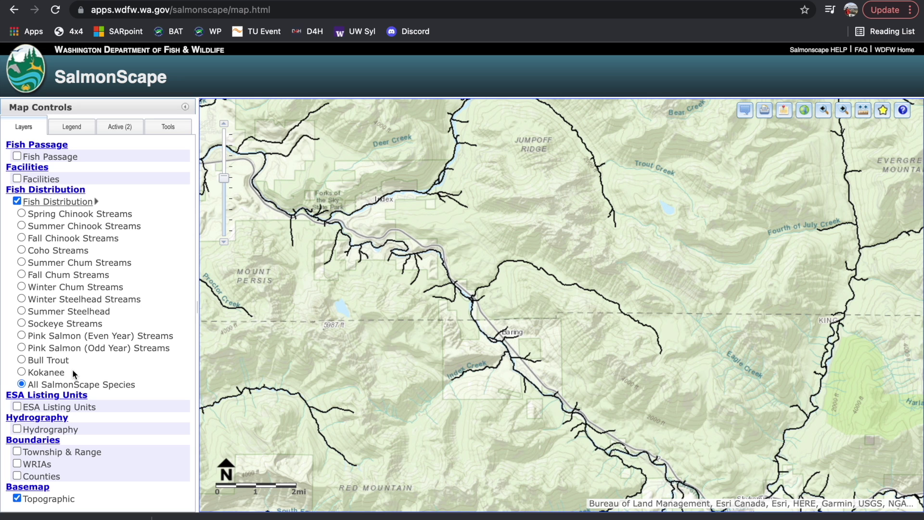
left_click_drag(567, 350, 521, 291)
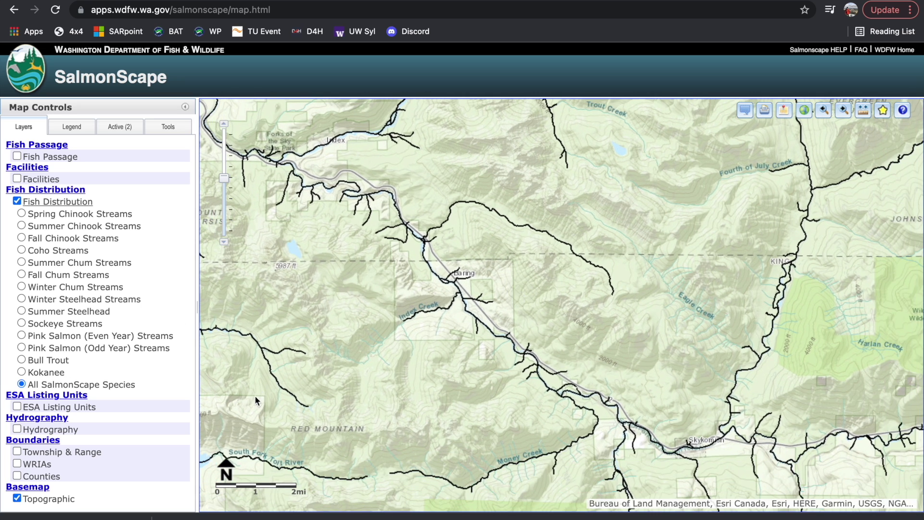
left_click_drag(326, 388, 397, 326)
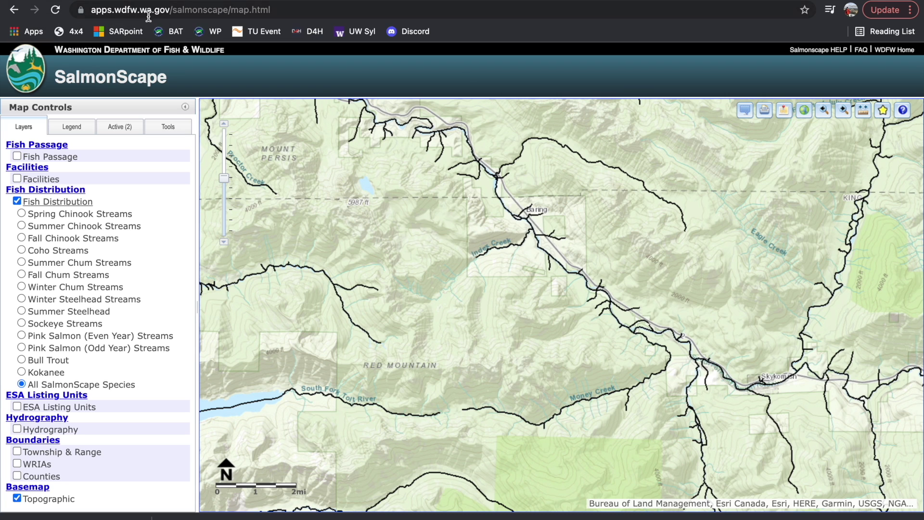
Go to the Washington Council of Trout Unlimited's BAT Team page at washingtontu.org/bat
left_click(191, 13)
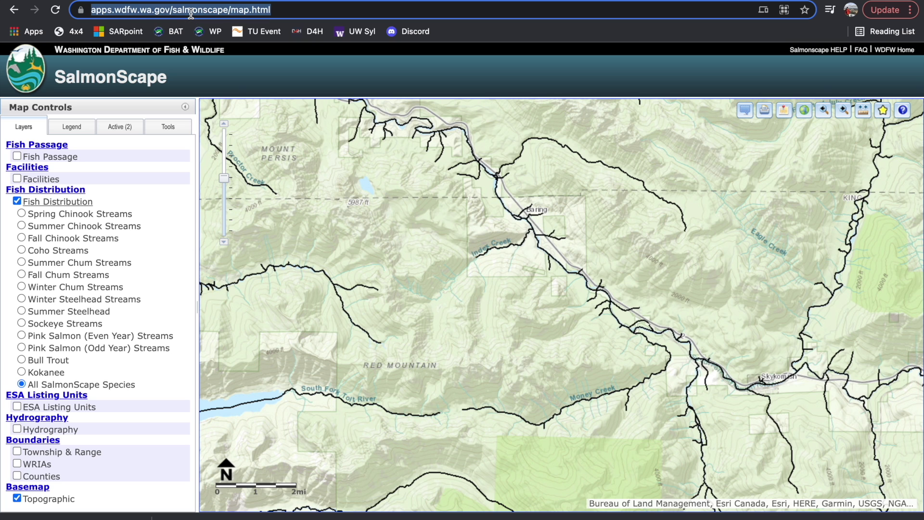
type("bat")
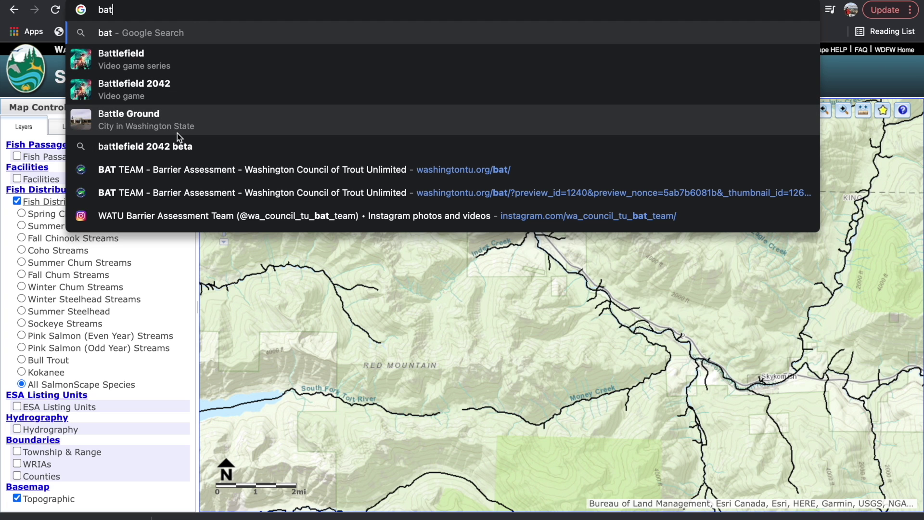
key("BackSpace")
key("BackSpace")
key("BackSpace")
type("wa")
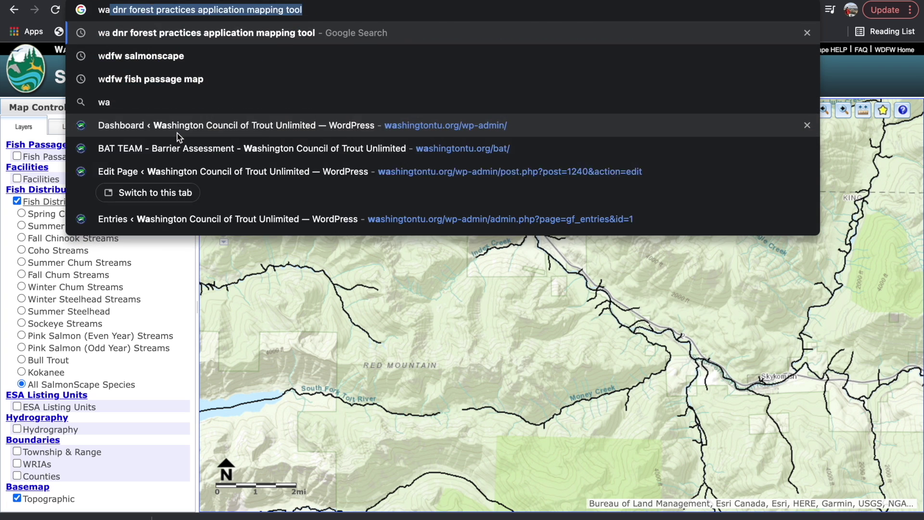
type("shingtontu")
key("BackSpace")
type("on")
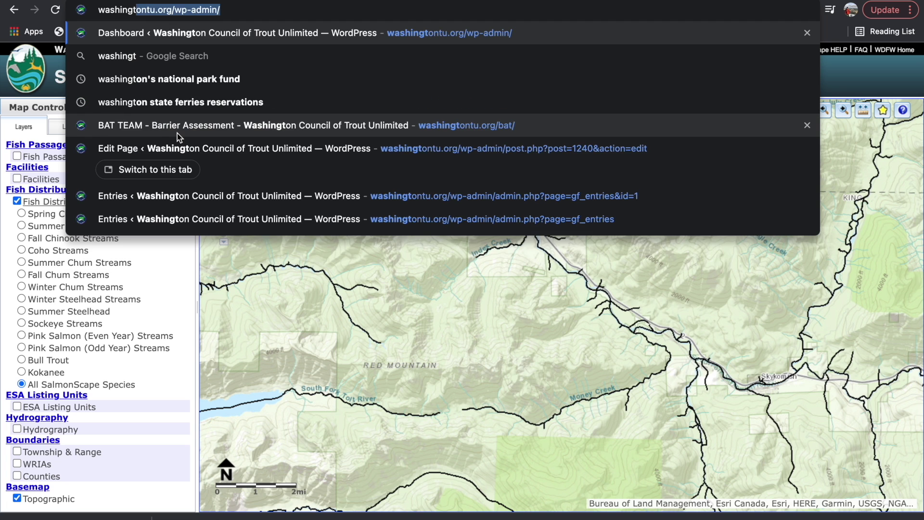
type("t.")
key("BackSpace")
type("u.org")
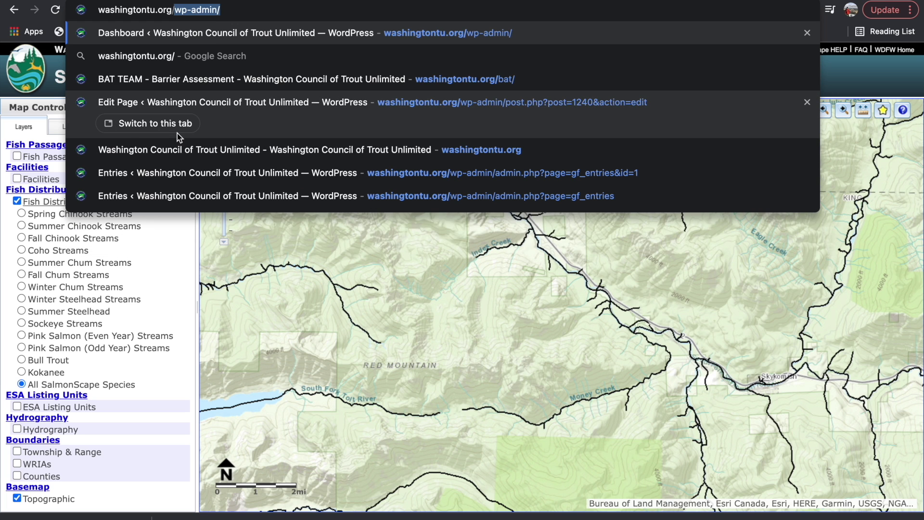
type("/bat")
key("Return")
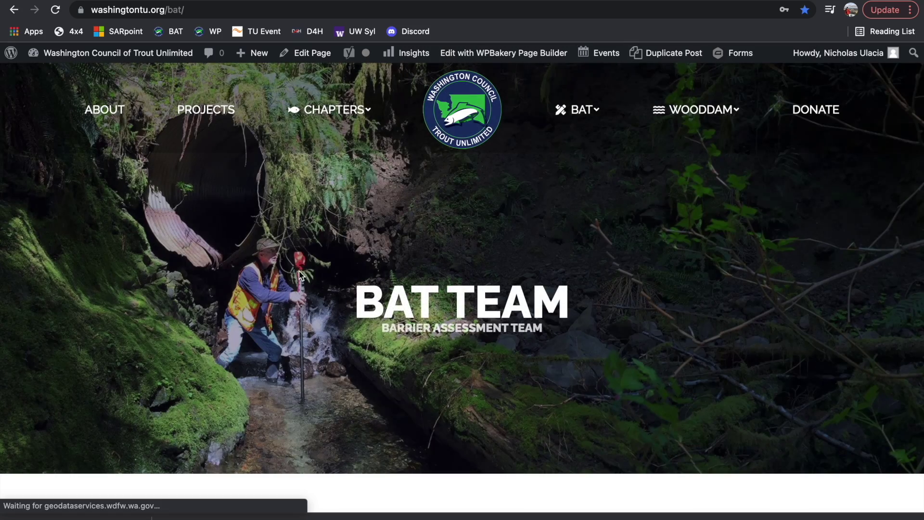
Show the Training Resources on the BAT Team page and look through the Mapping Guidance links
scroll(390, 311, "down", 3)
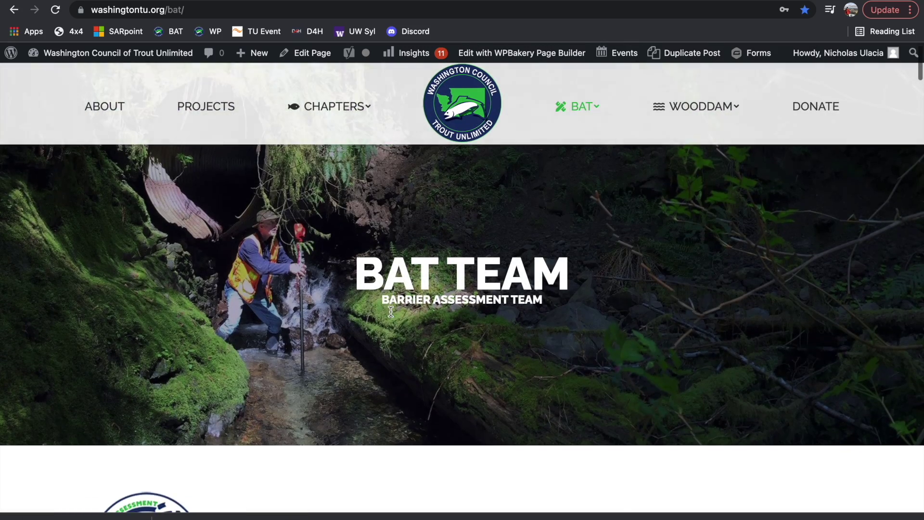
scroll(391, 310, "down", 10)
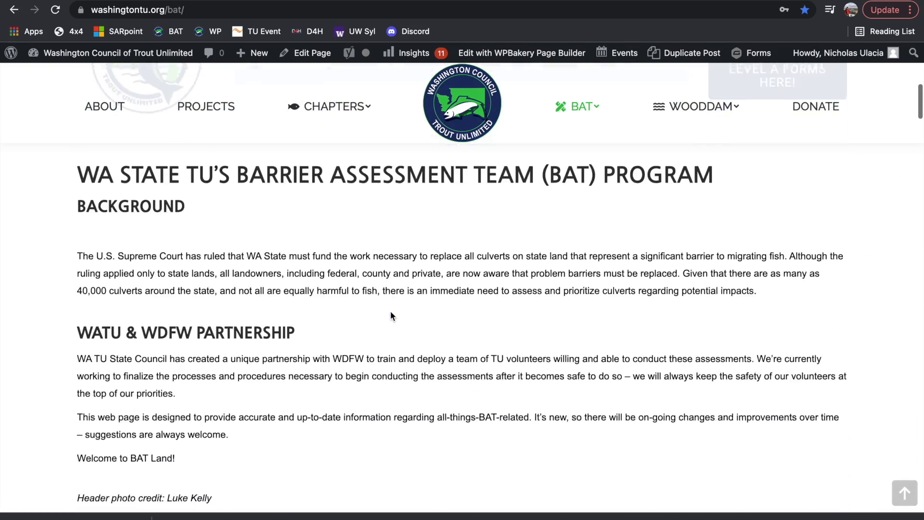
scroll(391, 311, "down", 10)
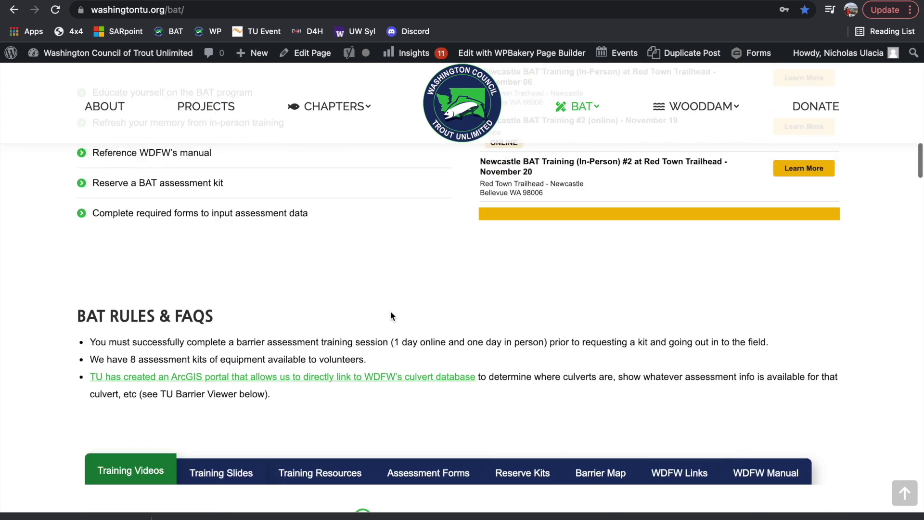
scroll(391, 315, "down", 2)
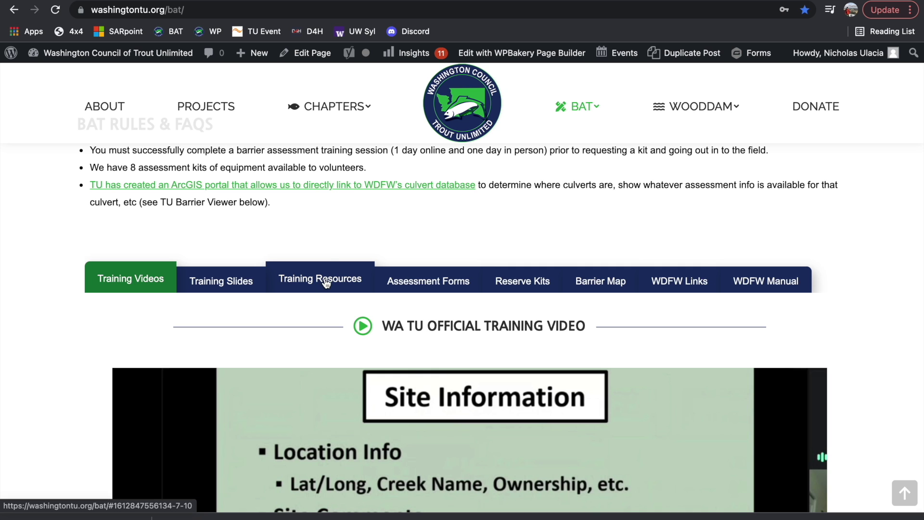
left_click(326, 283)
scroll(356, 226, "down", 2)
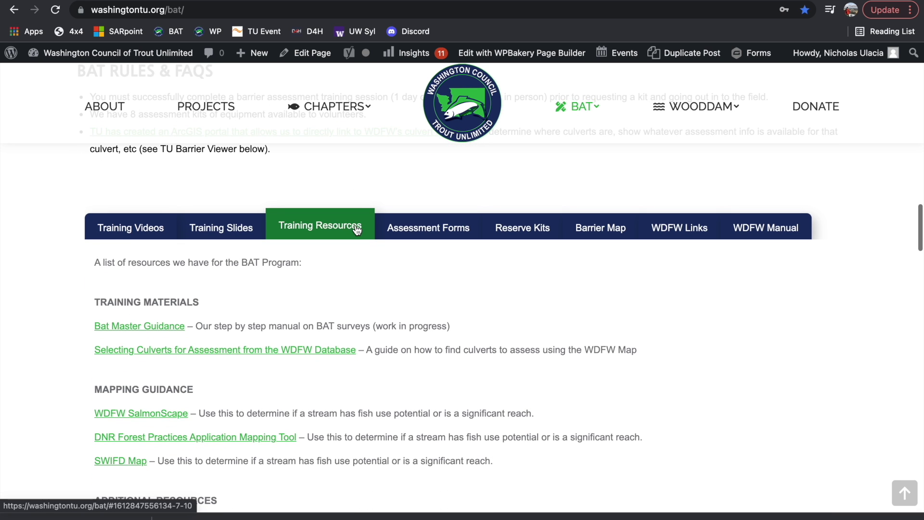
scroll(356, 229, "down", 1)
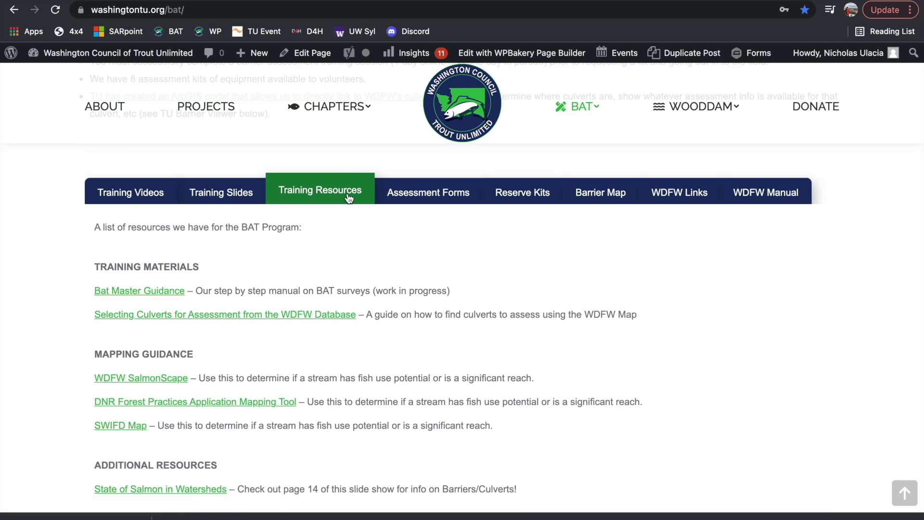